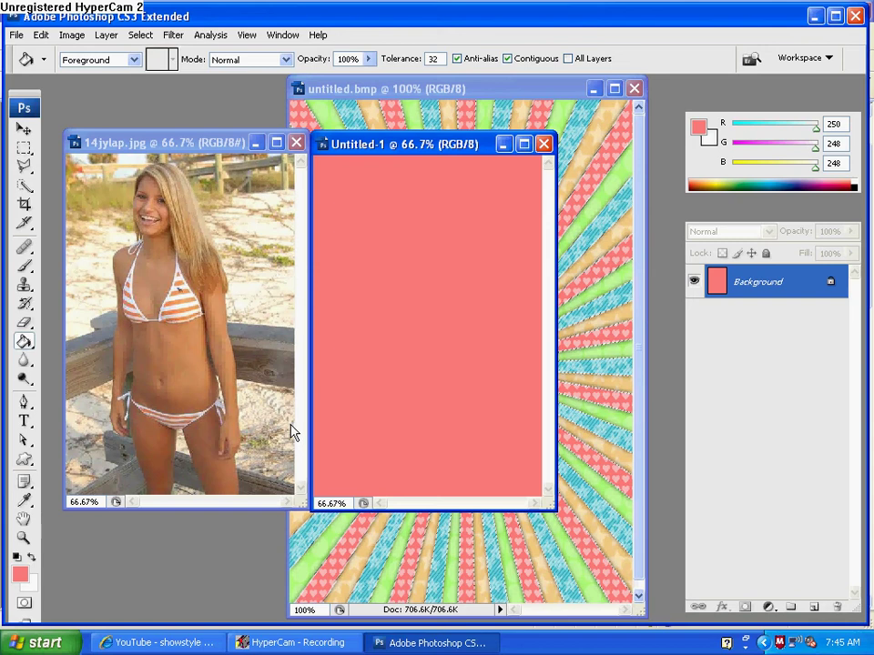
- Trace a lasso outline around the girl in 14jylap.jpg, from her leg up her body
{"action": "left_click", "coordinate": [198, 162]}
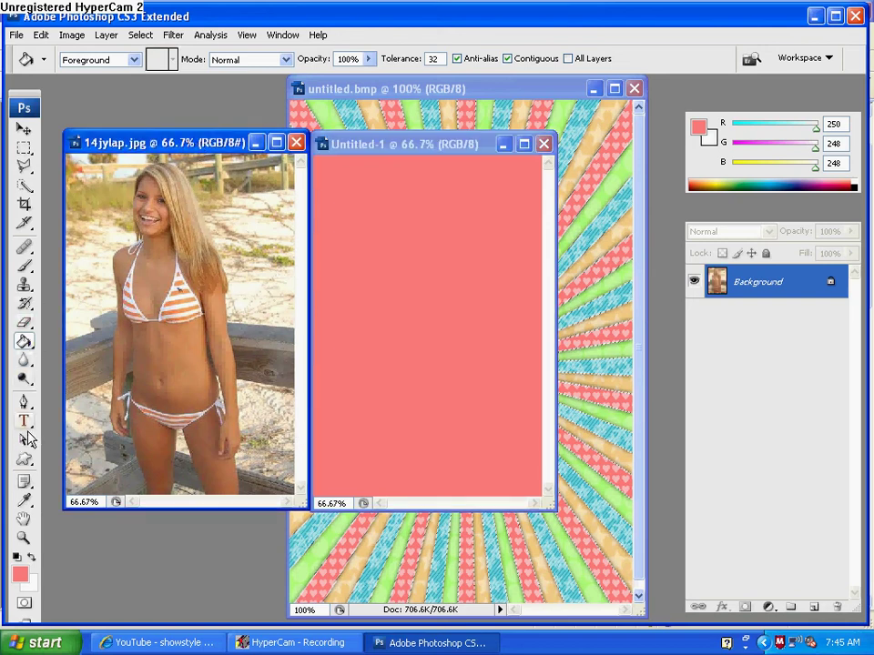
{"action": "left_click", "coordinate": [24, 166]}
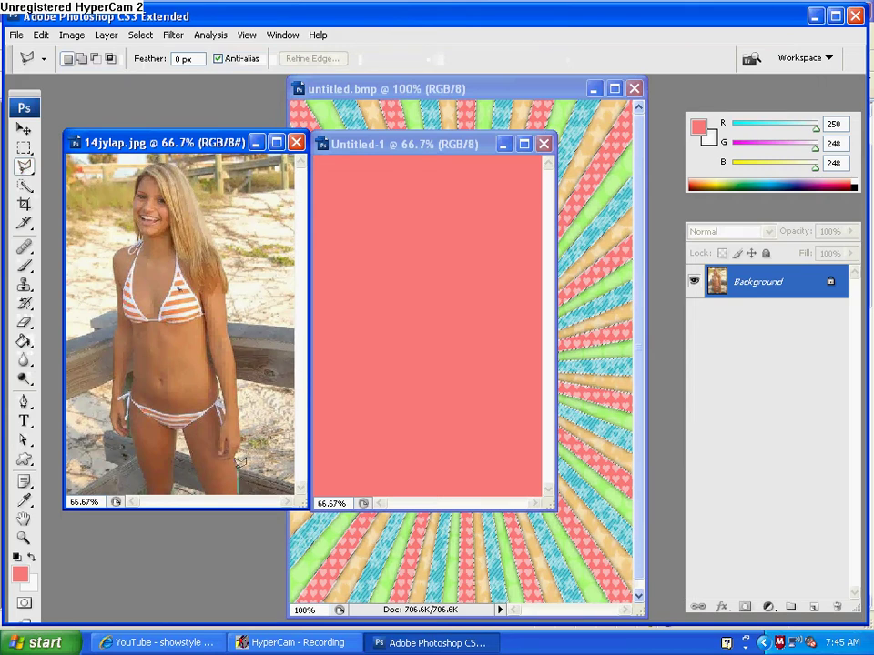
{"action": "left_click_drag", "start_coordinate": [232, 449], "coordinate": [239, 370]}
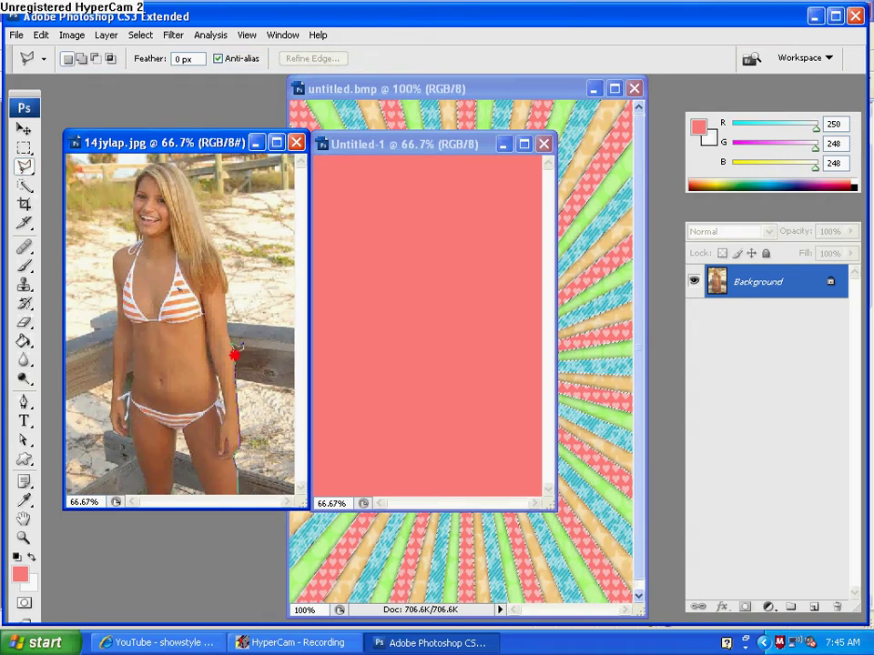
{"action": "mouse_move", "coordinate": [231, 331]}
{"action": "left_mouse_down"}
{"action": "mouse_move", "coordinate": [219, 244]}
{"action": "mouse_move", "coordinate": [178, 156]}
{"action": "left_mouse_up"}
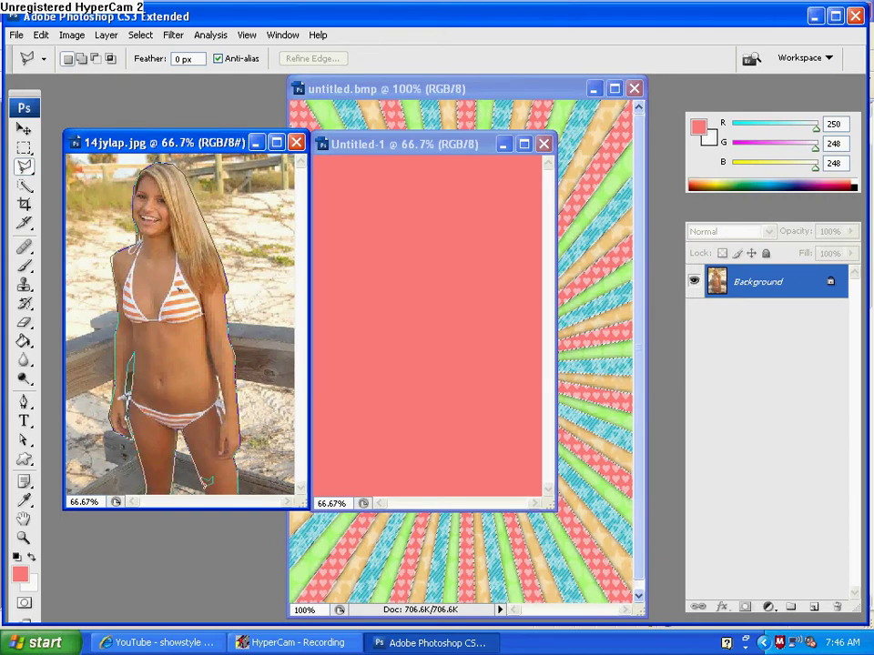
- Close the selection around the girl and paste her into Untitled-1 as Layer 1
{"action": "double_click", "coordinate": [244, 488]}
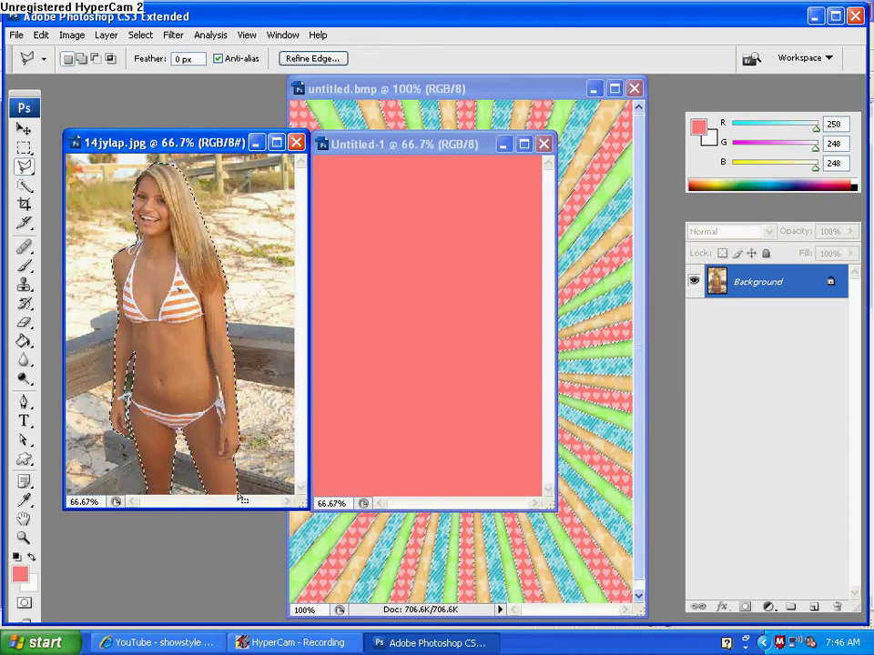
{"action": "left_click", "coordinate": [41, 34]}
{"action": "left_click", "coordinate": [70, 140]}
{"action": "left_click", "coordinate": [368, 148]}
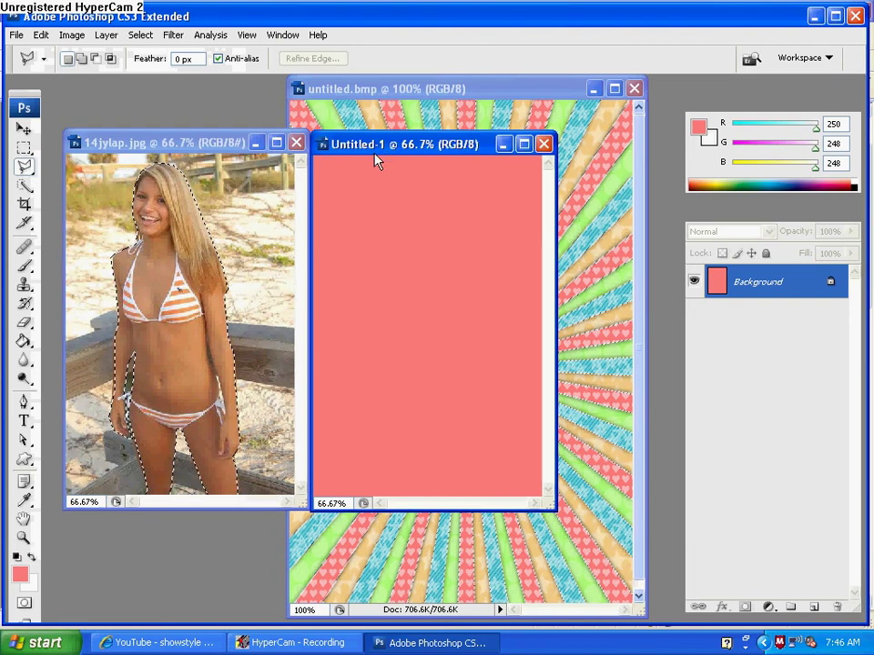
{"action": "left_click", "coordinate": [41, 35]}
{"action": "left_click", "coordinate": [131, 170]}
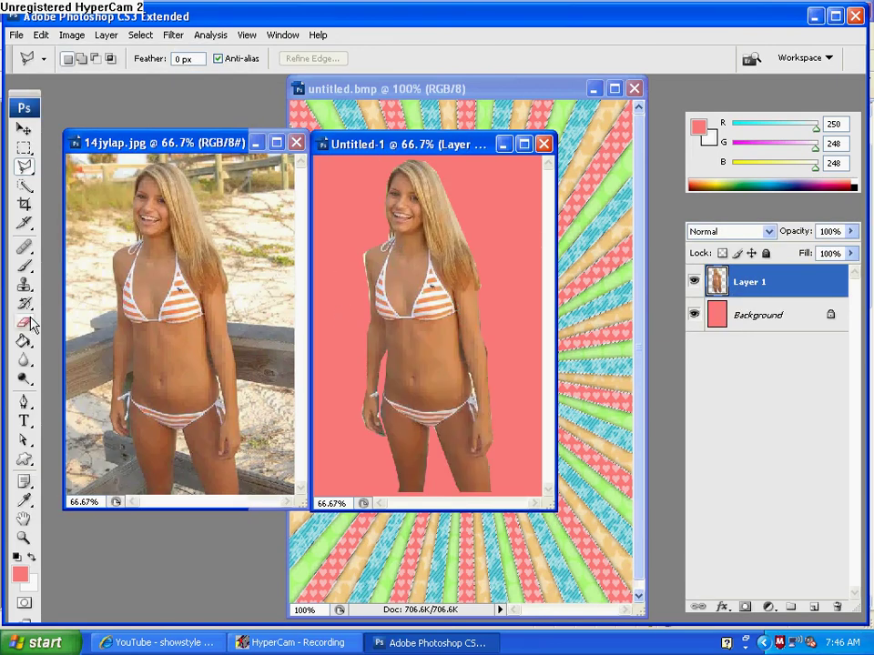
- Crop the pink Untitled-1 canvas to a narrower rectangle and deselect
{"action": "left_click", "coordinate": [23, 147]}
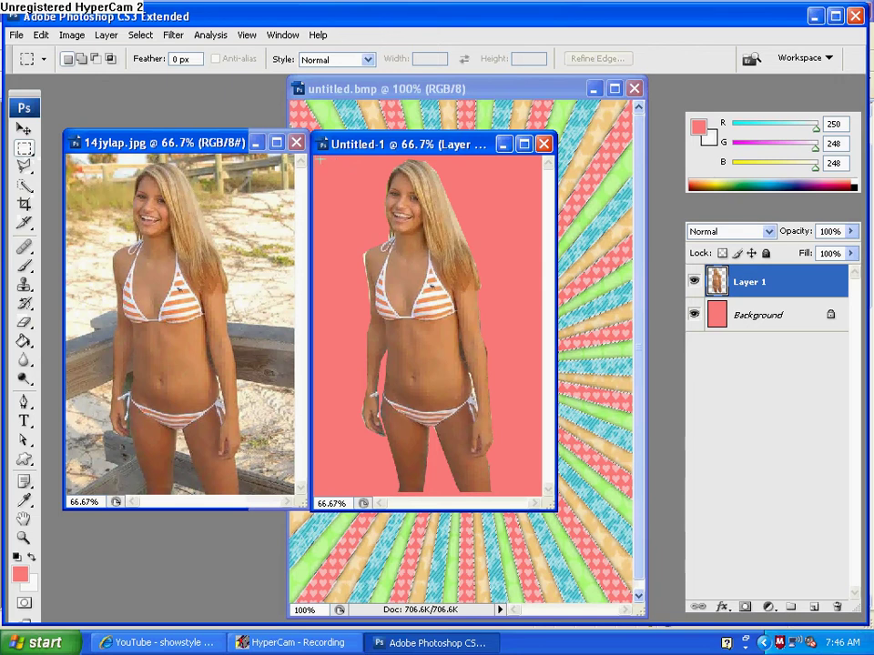
{"action": "mouse_move", "coordinate": [316, 160]}
{"action": "left_mouse_down"}
{"action": "mouse_move", "coordinate": [341, 176]}
{"action": "mouse_move", "coordinate": [536, 493]}
{"action": "left_mouse_up"}
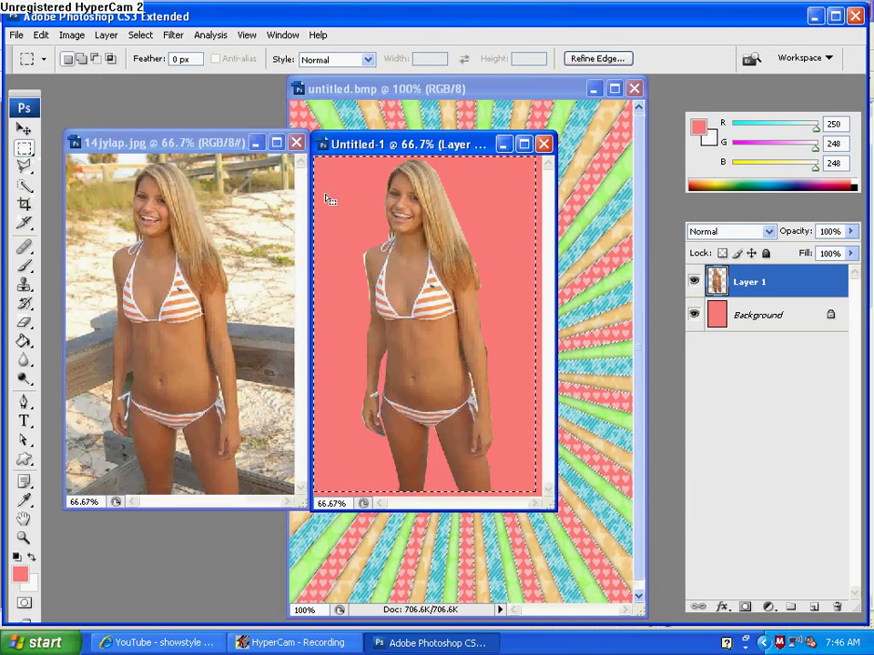
{"action": "left_click", "coordinate": [76, 36]}
{"action": "left_click", "coordinate": [82, 206]}
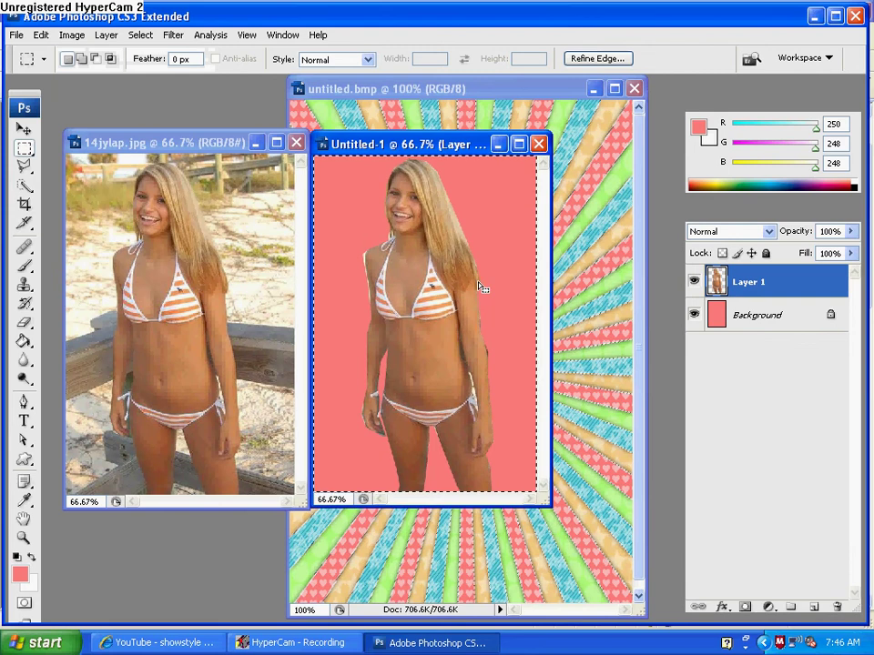
{"action": "right_click", "coordinate": [422, 239]}
{"action": "left_click", "coordinate": [435, 249]}
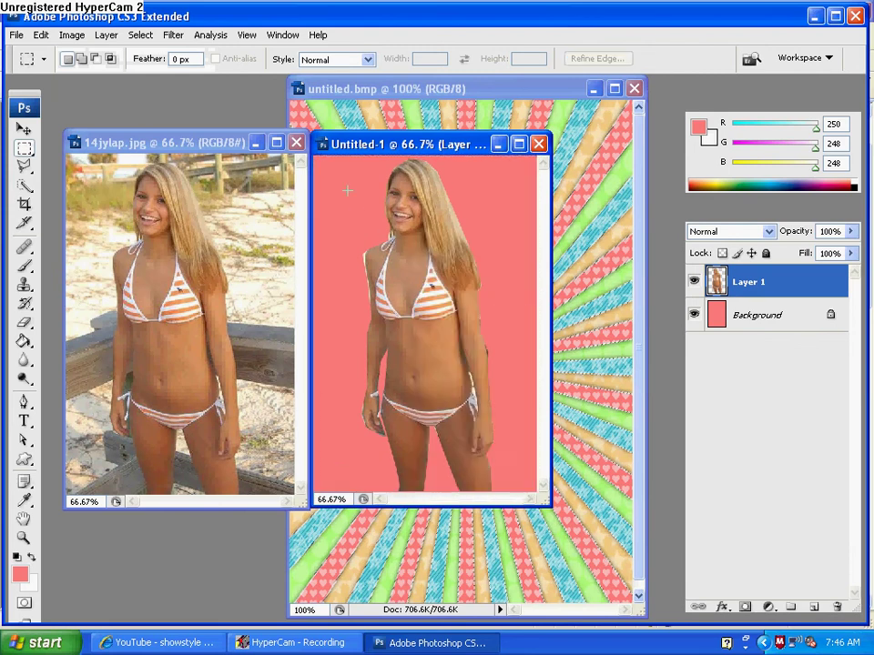
{"action": "left_click", "coordinate": [24, 166]}
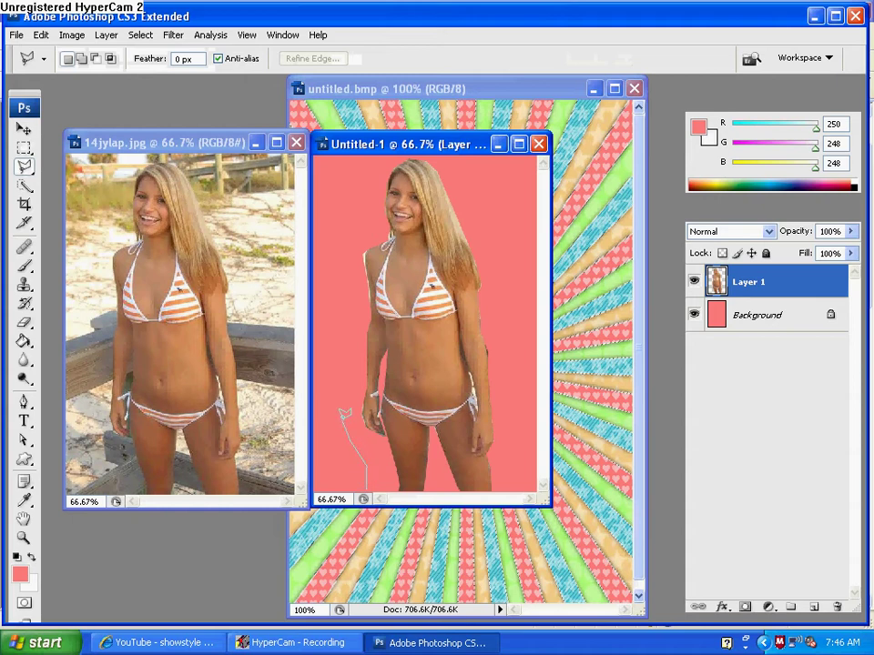
- Draw a closed polygonal selection around the girl and her pink surround in Untitled-1
{"action": "left_click", "coordinate": [354, 330]}
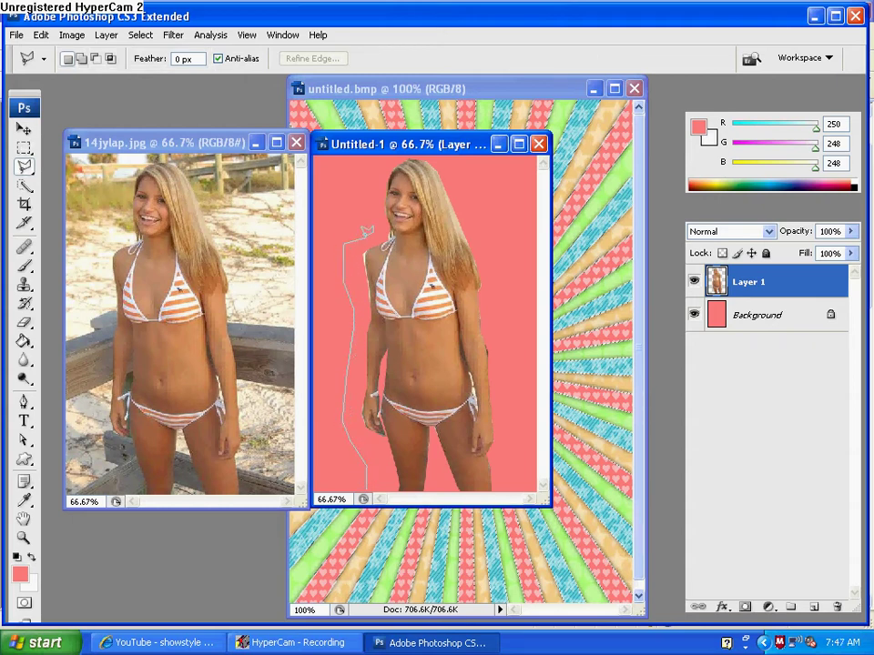
{"action": "left_click", "coordinate": [367, 180]}
{"action": "left_click", "coordinate": [493, 244]}
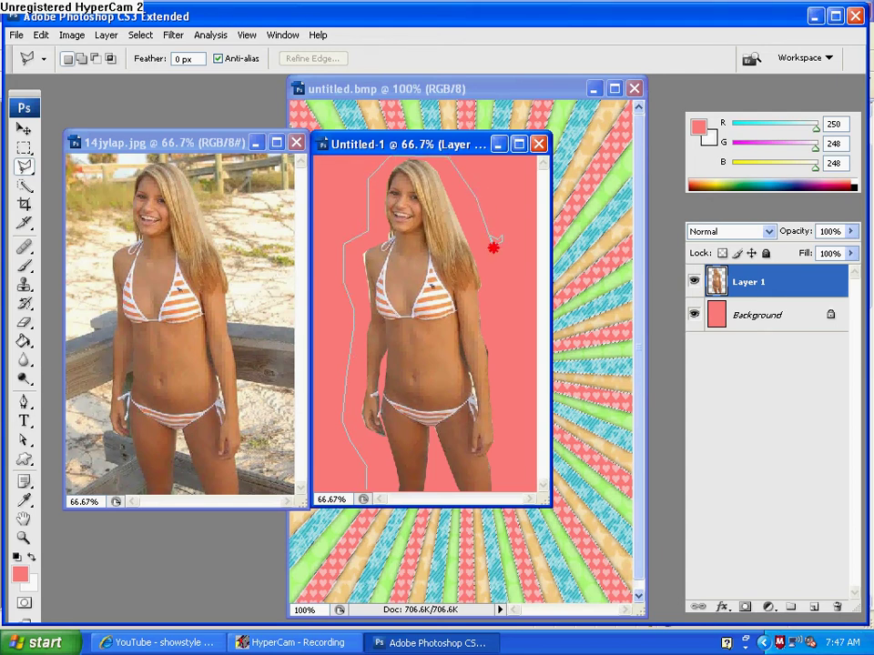
{"action": "left_click", "coordinate": [503, 288]}
{"action": "left_click", "coordinate": [501, 435]}
{"action": "left_click", "coordinate": [502, 464]}
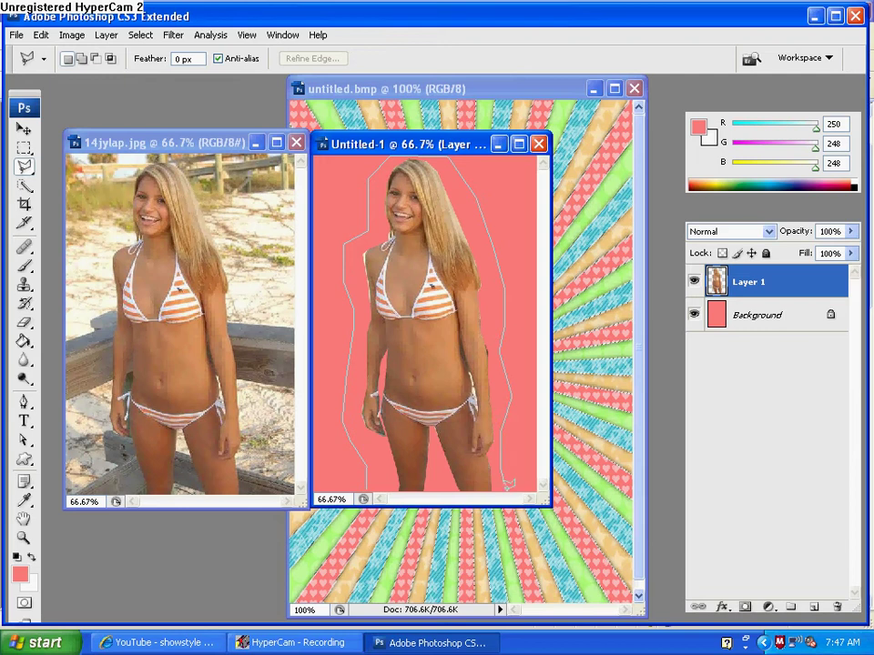
{"action": "left_click", "coordinate": [366, 473]}
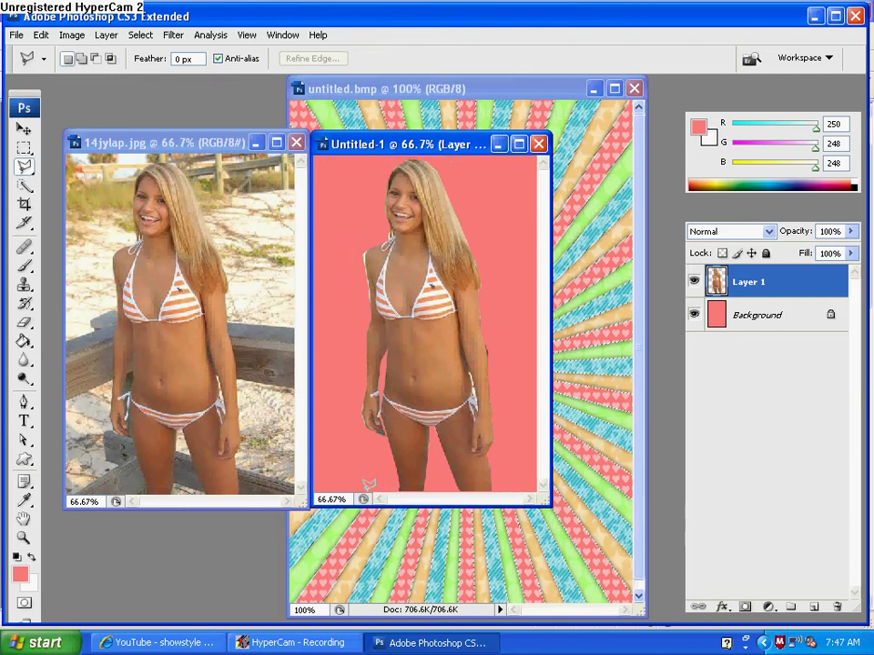
- Copy the selected girl with her pink surround
{"action": "right_click", "coordinate": [386, 221]}
{"action": "left_click", "coordinate": [264, 112]}
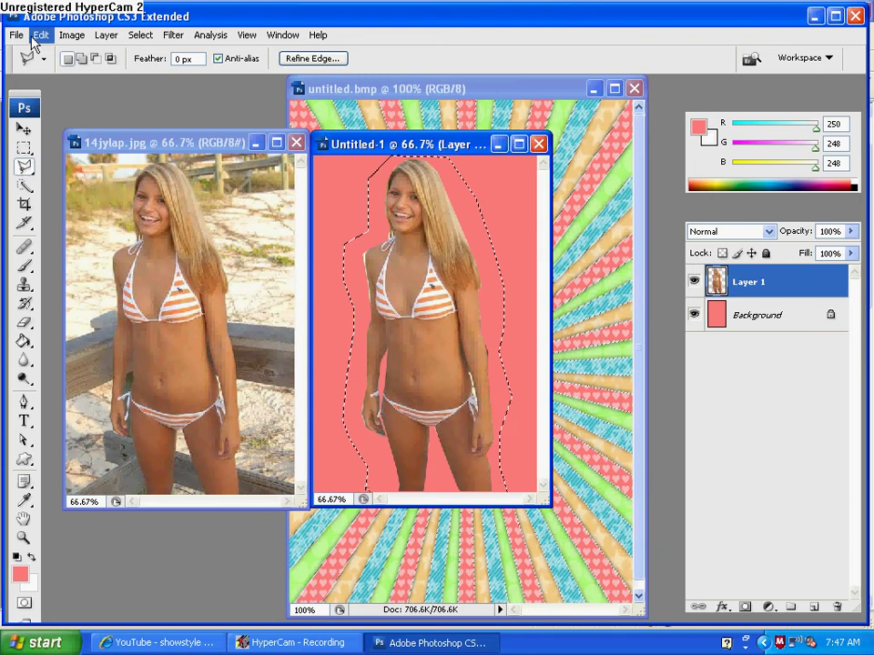
{"action": "left_click", "coordinate": [41, 35]}
{"action": "left_click", "coordinate": [55, 141]}
- Paste the girl onto the sunburst canvas and copy the merged visible contents
{"action": "left_click", "coordinate": [346, 88]}
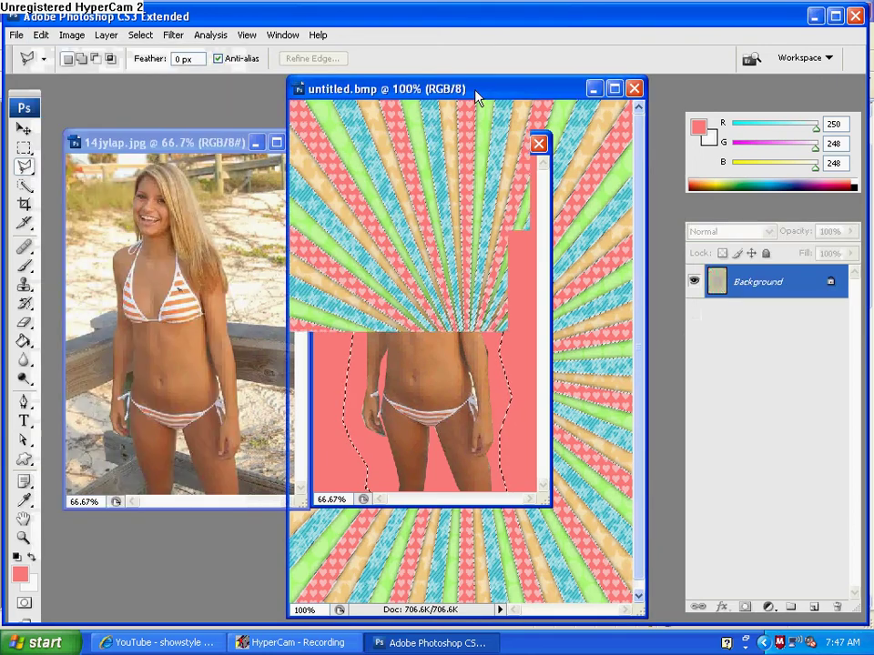
{"action": "left_click", "coordinate": [41, 34]}
{"action": "left_click", "coordinate": [109, 170]}
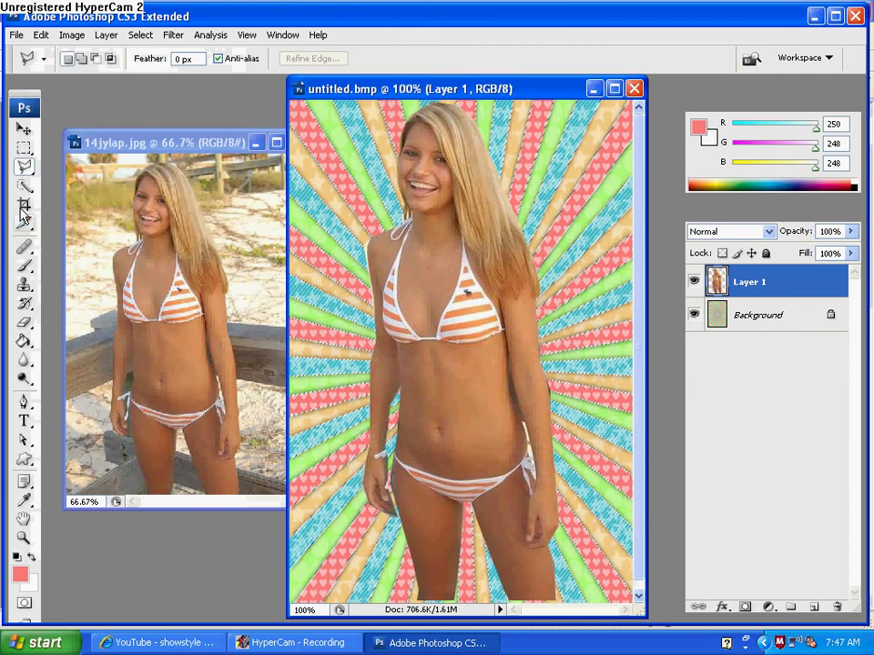
{"action": "left_click", "coordinate": [24, 147]}
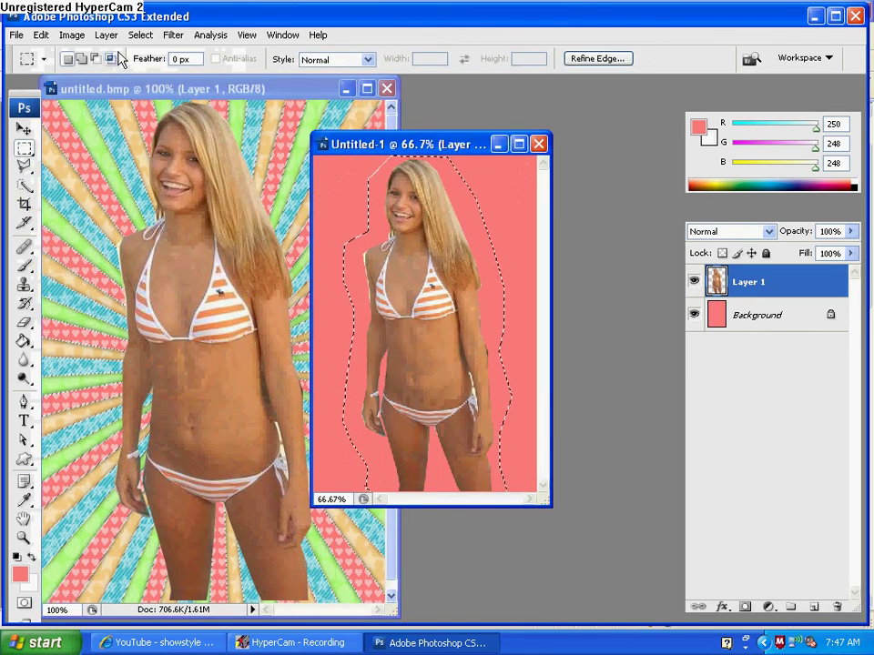
{"action": "left_click", "coordinate": [41, 36]}
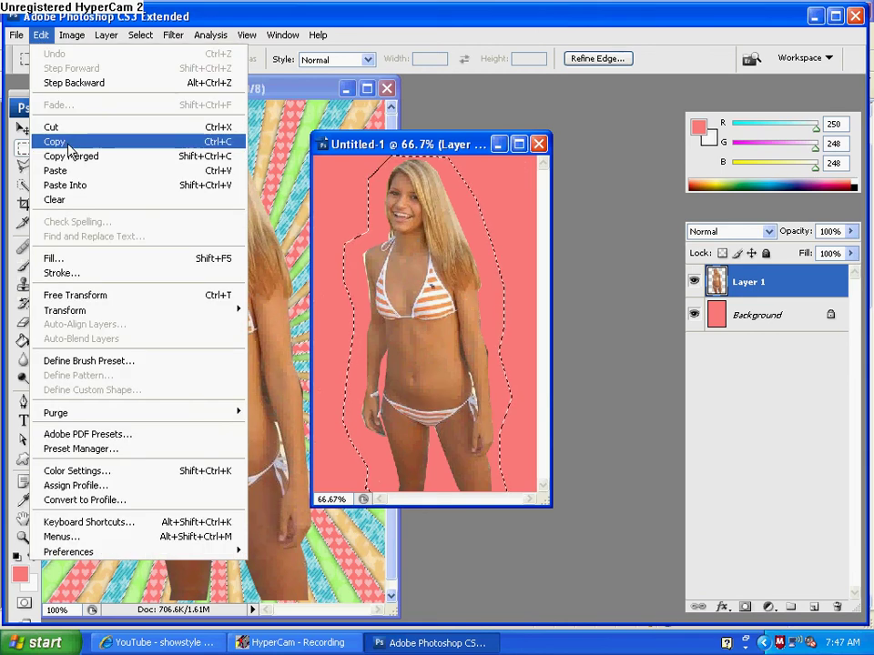
{"action": "left_click", "coordinate": [71, 157]}
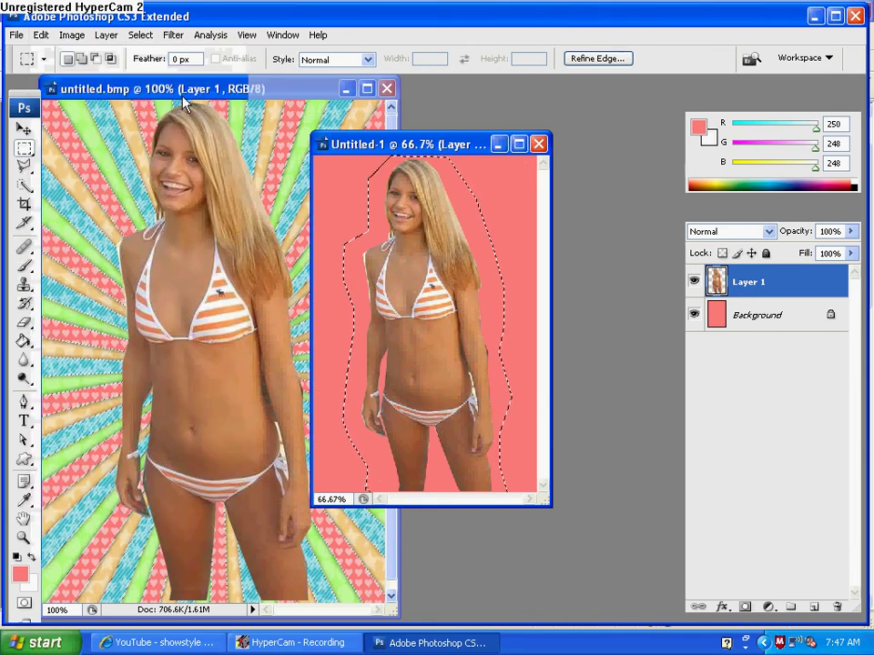
- Step back to remove the first paste and paste the haloed girl as Layer 1
{"action": "left_click", "coordinate": [91, 88]}
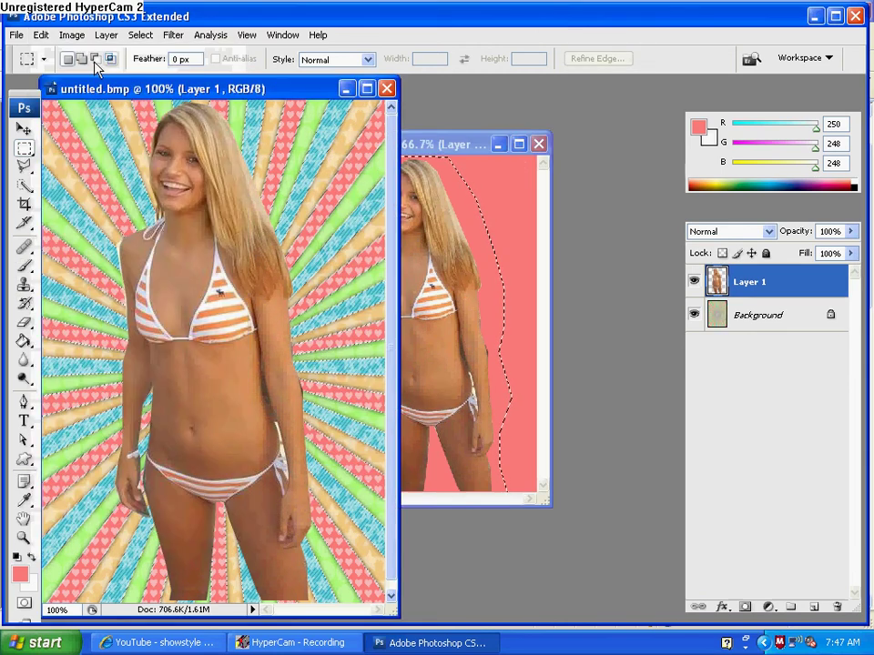
{"action": "left_click", "coordinate": [41, 34]}
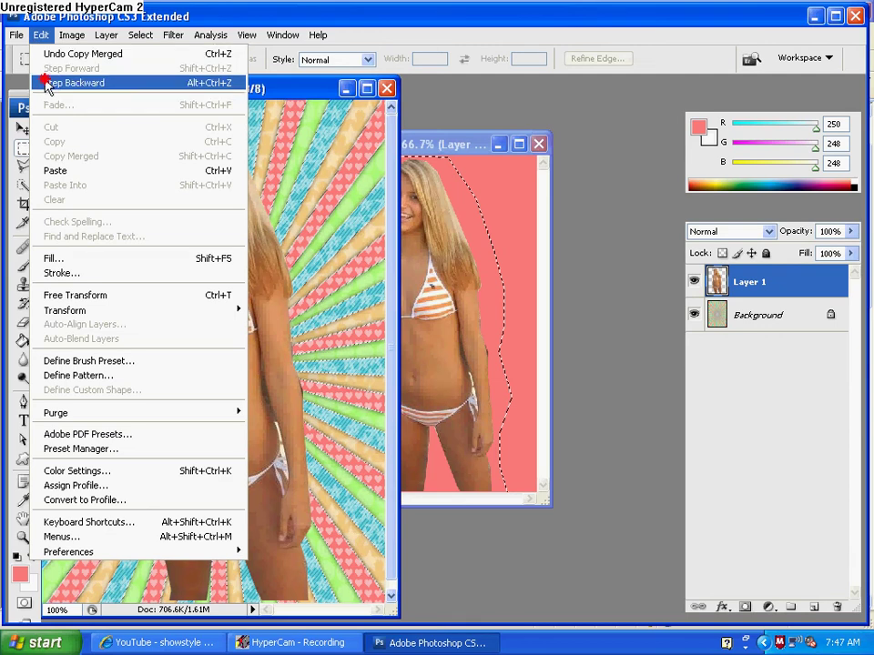
{"action": "left_click", "coordinate": [72, 83]}
{"action": "left_click", "coordinate": [41, 34]}
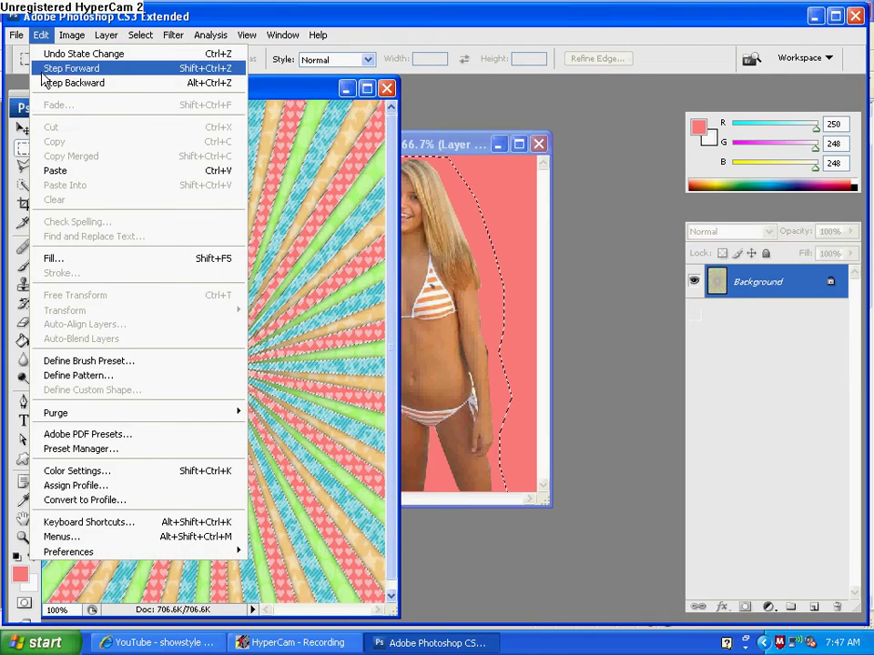
{"action": "left_click", "coordinate": [59, 170]}
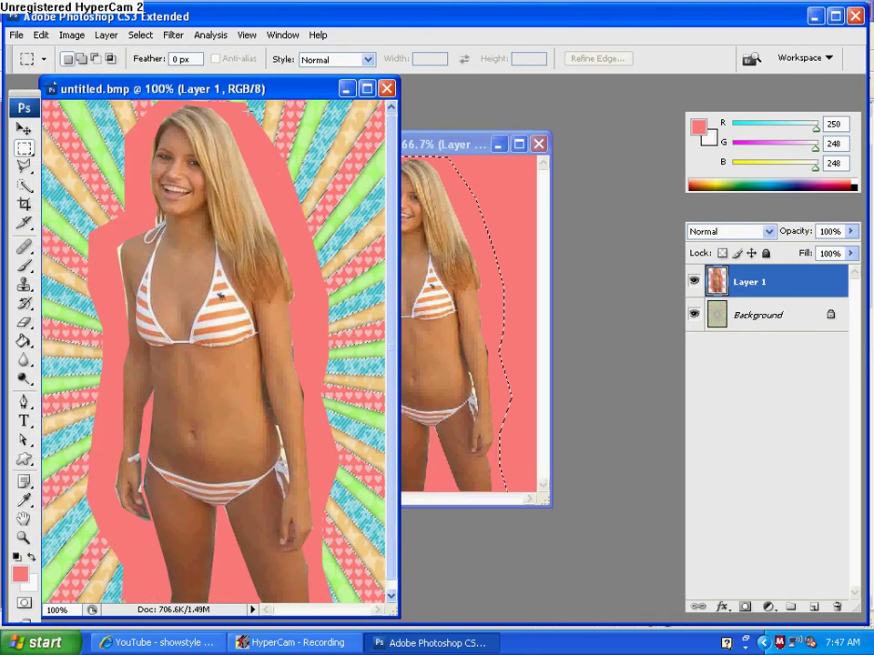
- Crop the sunburst composite to a rectangle around the girl, then deselect
{"action": "left_click_drag", "start_coordinate": [218, 88], "coordinate": [259, 89]}
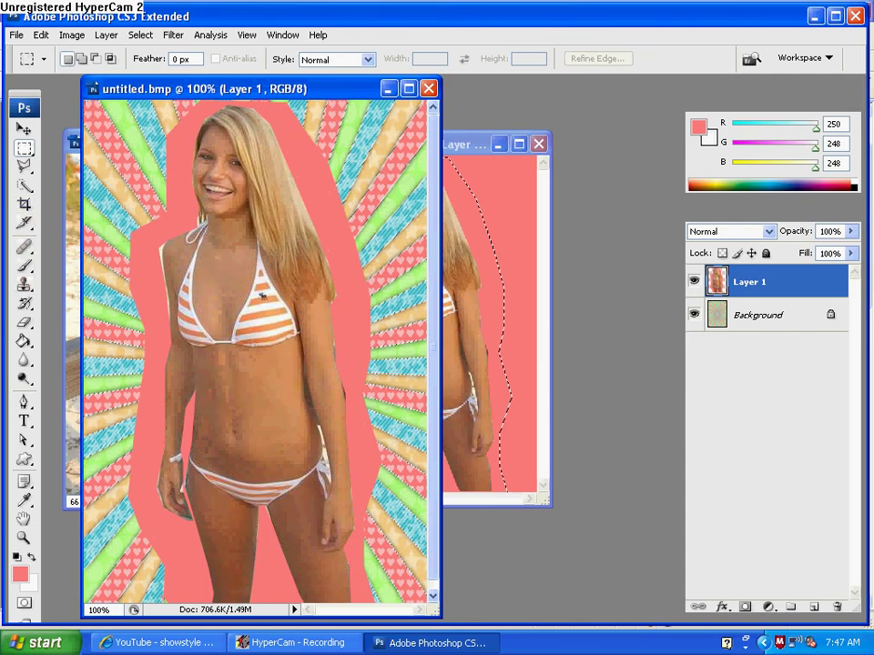
{"action": "left_click_drag", "start_coordinate": [85, 101], "coordinate": [393, 595]}
{"action": "left_click_drag", "start_coordinate": [393, 596], "coordinate": [397, 600]}
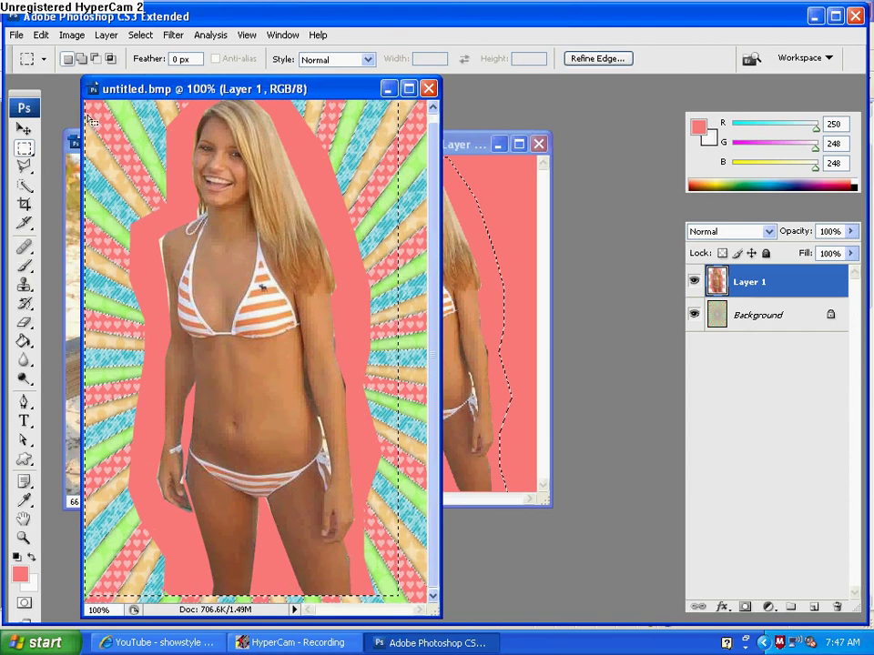
{"action": "left_click", "coordinate": [72, 35]}
{"action": "left_click", "coordinate": [82, 208]}
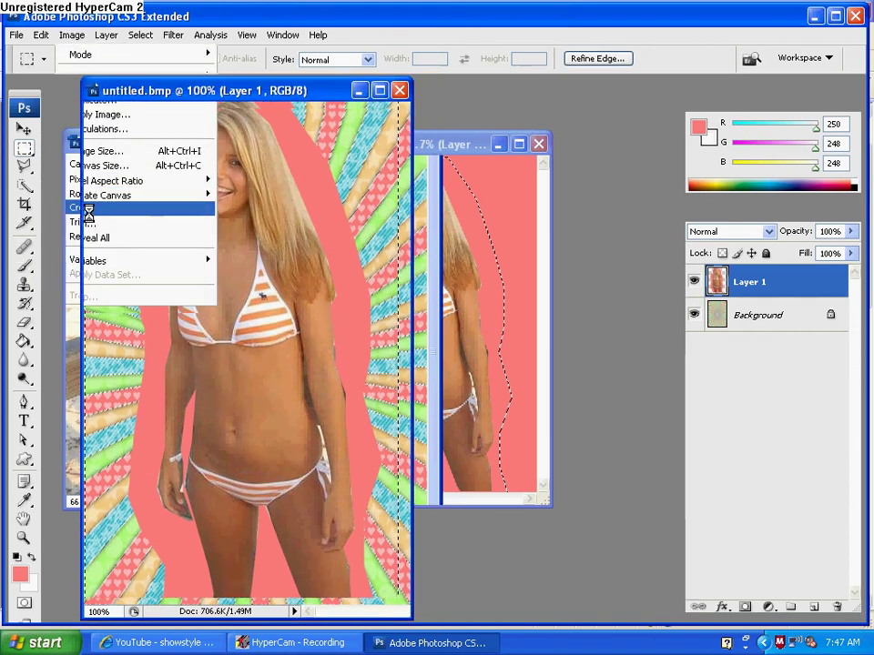
{"action": "right_click", "coordinate": [261, 118]}
{"action": "left_click", "coordinate": [278, 124]}
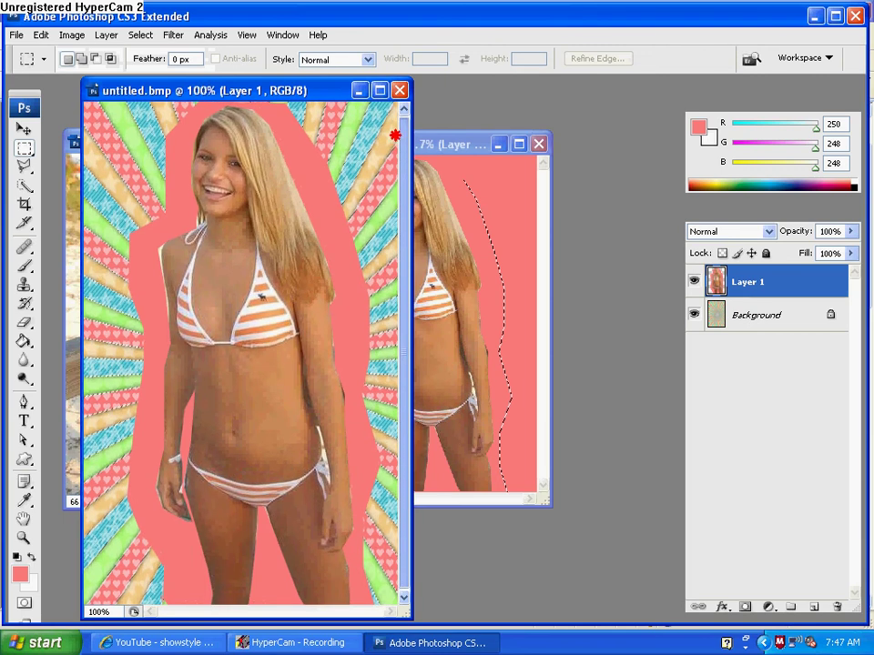
{"action": "left_click", "coordinate": [24, 420]}
- Create a paragraph text box across the girl's hips and lower image
{"action": "mouse_move", "coordinate": [95, 426]}
{"action": "left_mouse_down"}
{"action": "mouse_move", "coordinate": [386, 597]}
{"action": "mouse_move", "coordinate": [289, 446]}
{"action": "left_mouse_up"}
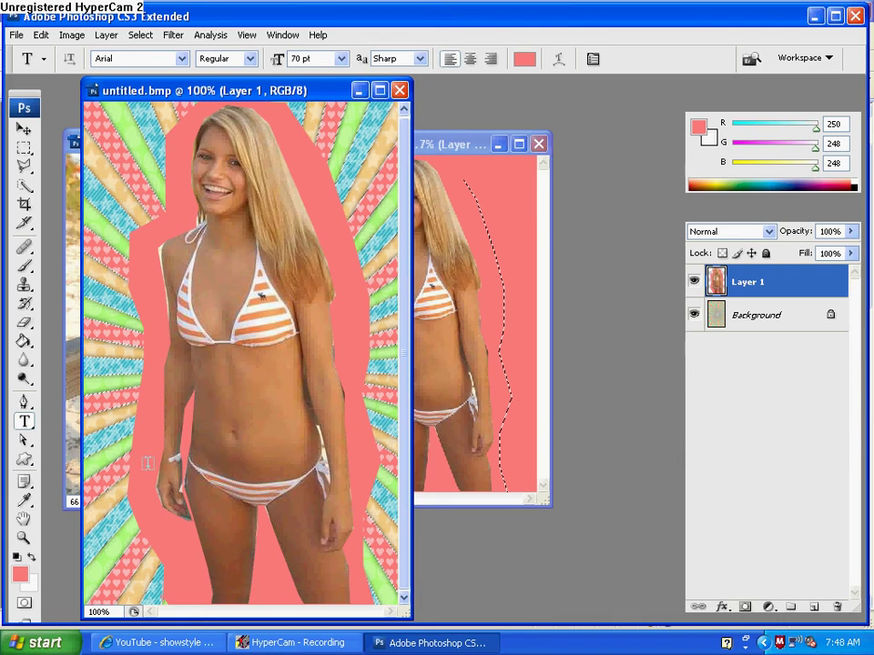
{"action": "left_click_drag", "start_coordinate": [95, 426], "coordinate": [397, 603]}
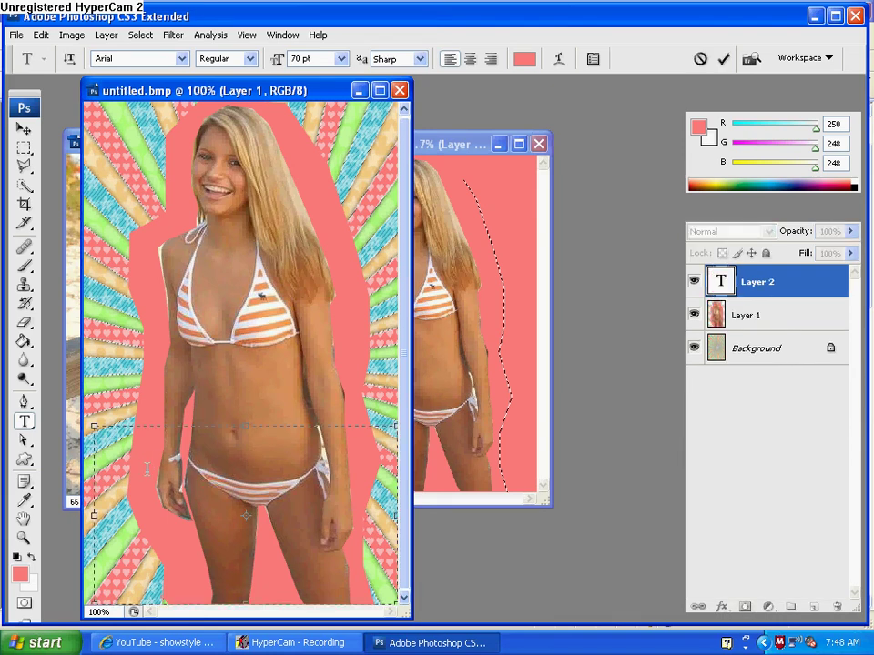
{"action": "type", "text": "Flurgl"}
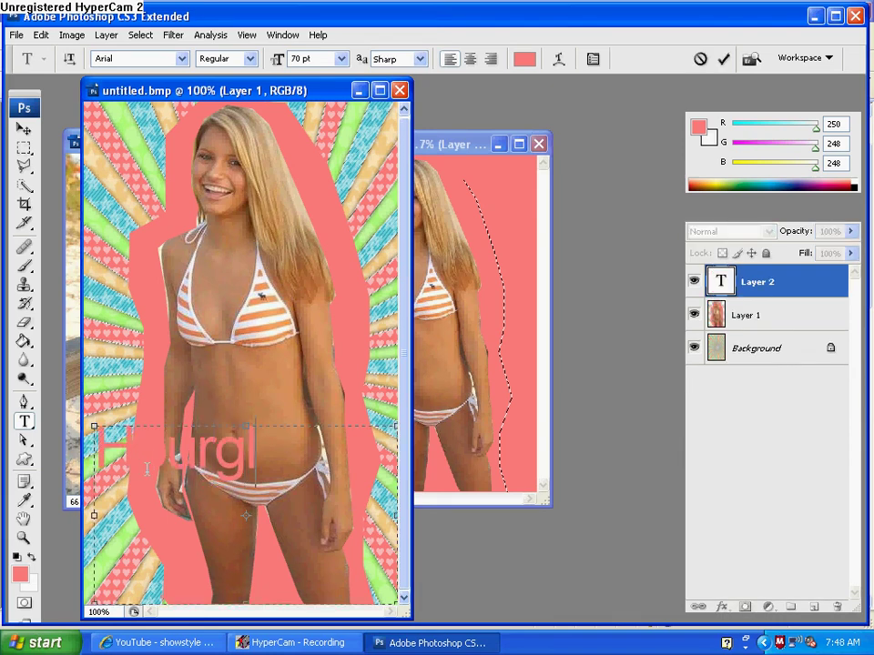
{"action": "key", "text": "BackSpace"}
{"action": "key", "text": "BackSpace"}
{"action": "key", "text": "BackSpace"}
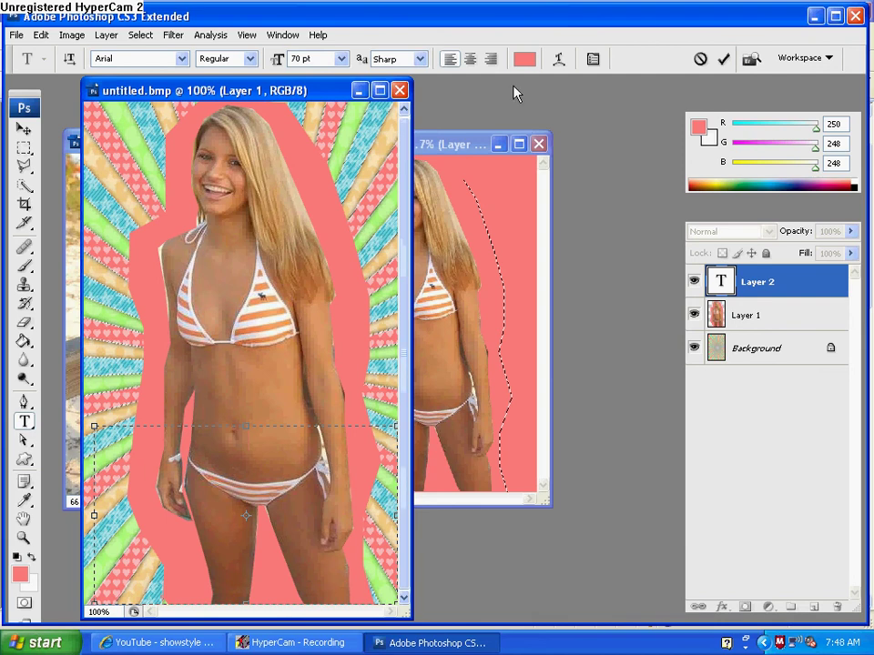
- Type 'Hourglass' in bright green (5cee49) and select the text
{"action": "left_click", "coordinate": [524, 58]}
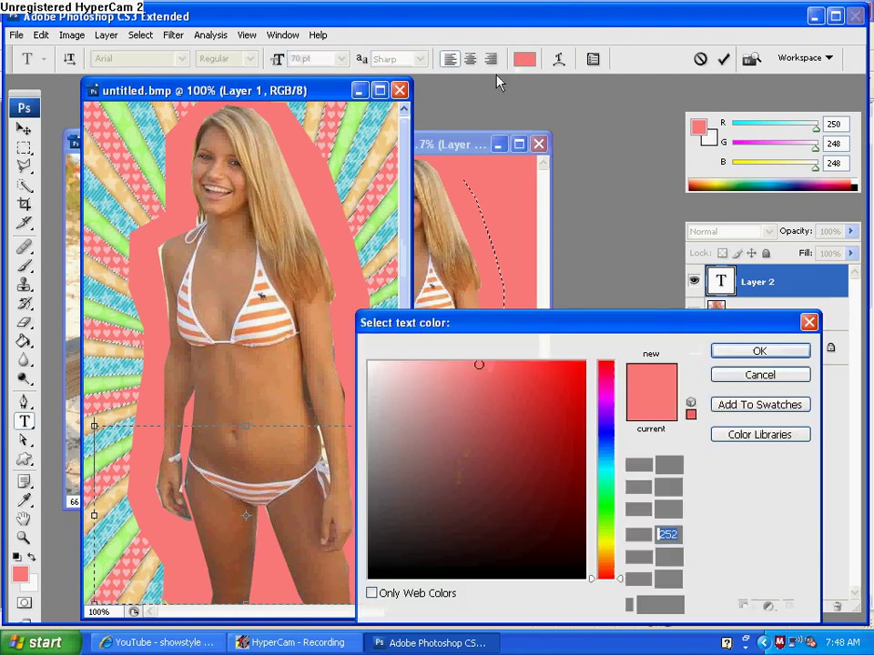
{"action": "left_click", "coordinate": [604, 511]}
{"action": "left_click", "coordinate": [518, 376]}
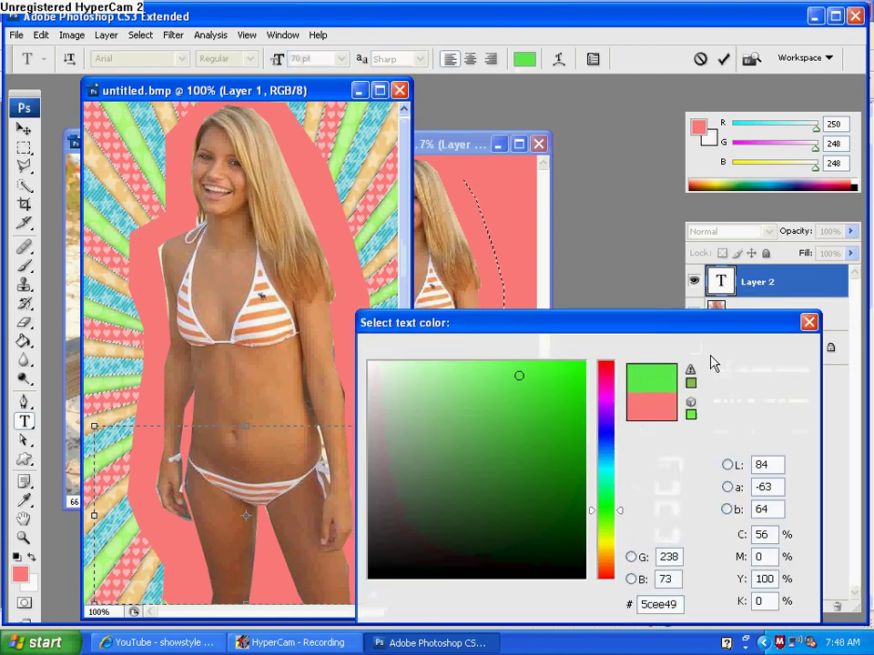
{"action": "left_click", "coordinate": [759, 352]}
{"action": "type", "text": "Hourgl"}
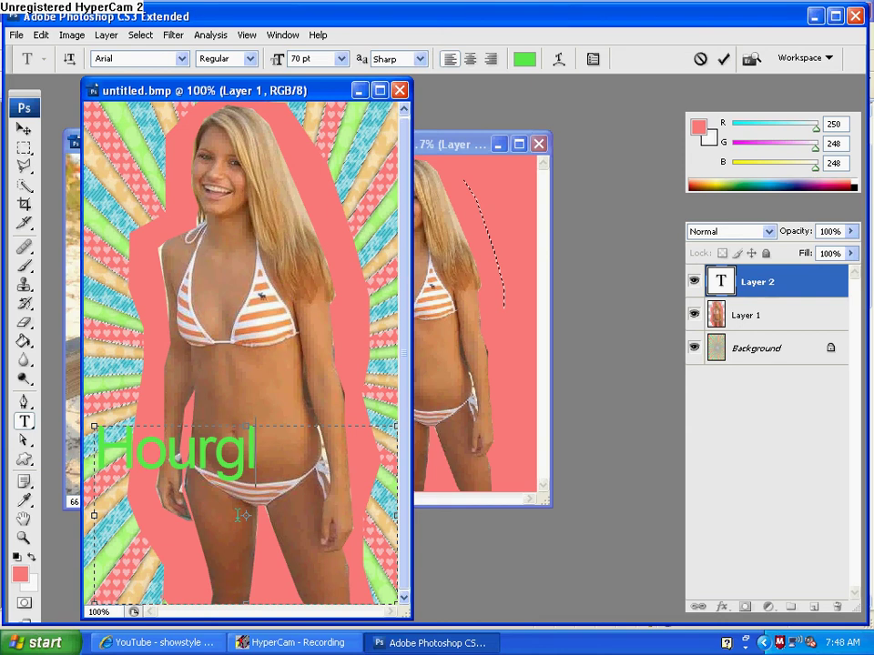
{"action": "type", "text": "ass"}
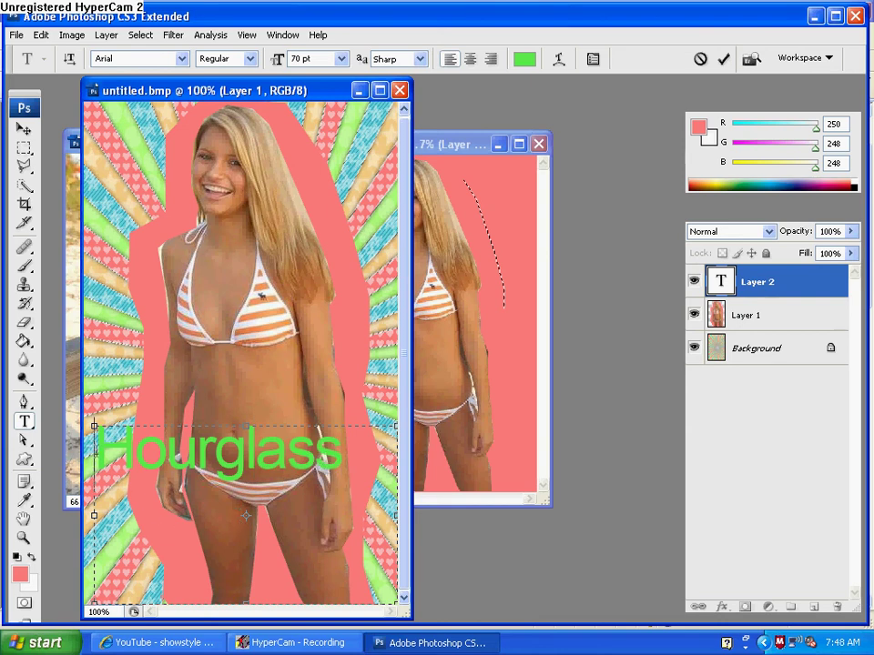
{"action": "left_click_drag", "start_coordinate": [391, 450], "coordinate": [118, 459]}
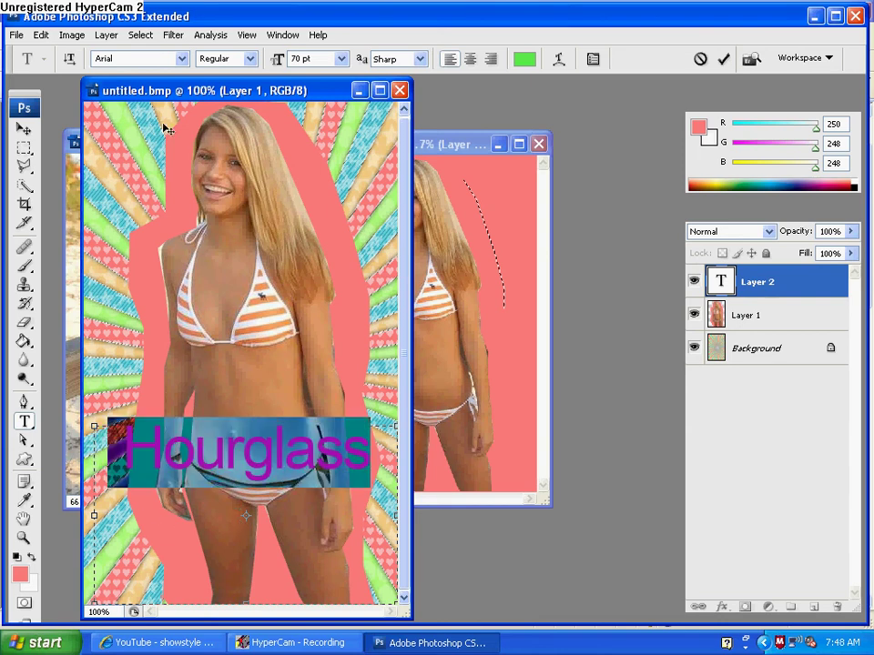
- After trying Bittersweet, set Hourglass in BIRTH OF A HERO at 100 pt
{"action": "left_click", "coordinate": [182, 58]}
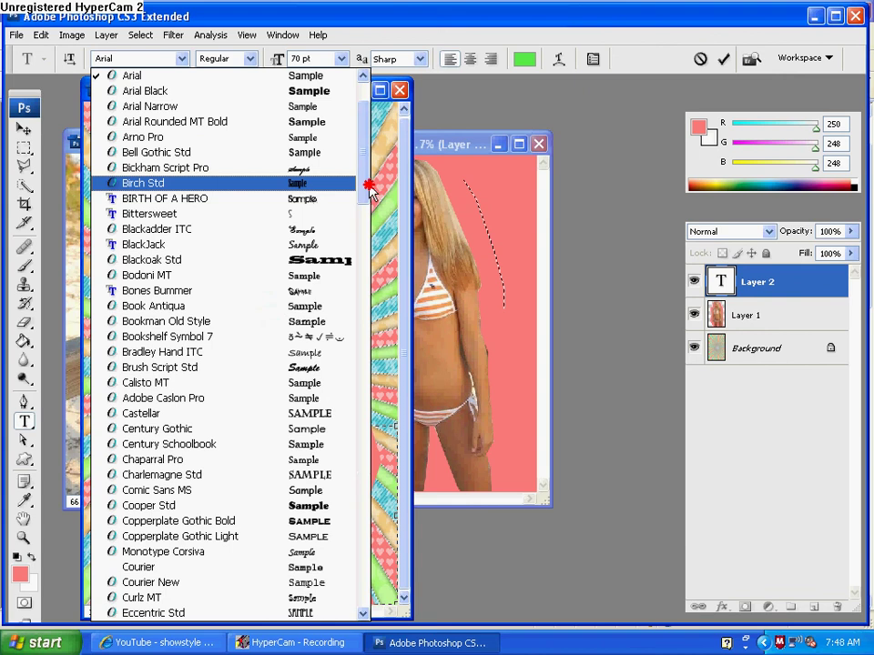
{"action": "scroll", "coordinate": [277, 145], "scroll_direction": "down", "scroll_amount": 2}
{"action": "left_click", "coordinate": [280, 153]}
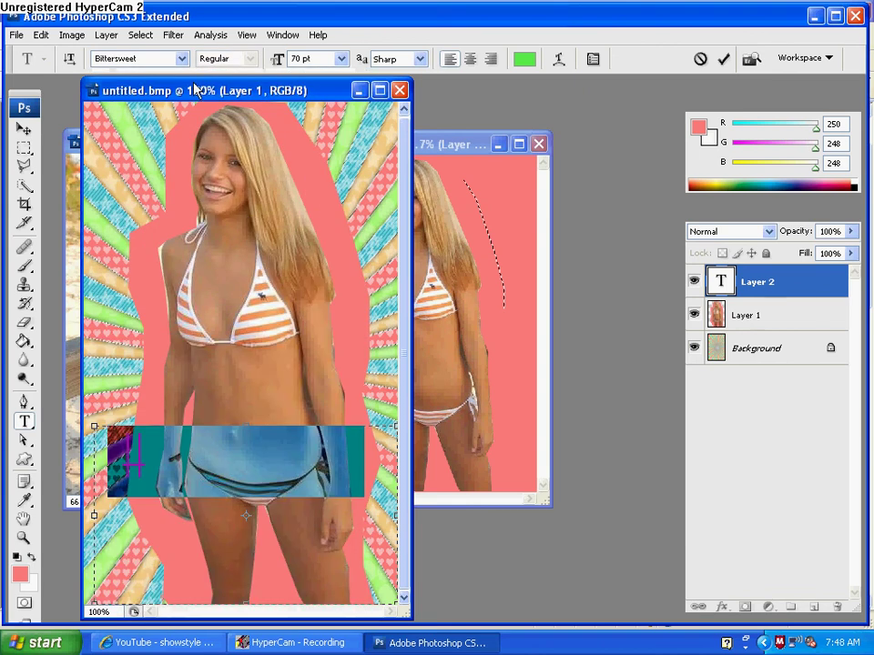
{"action": "left_click", "coordinate": [145, 60]}
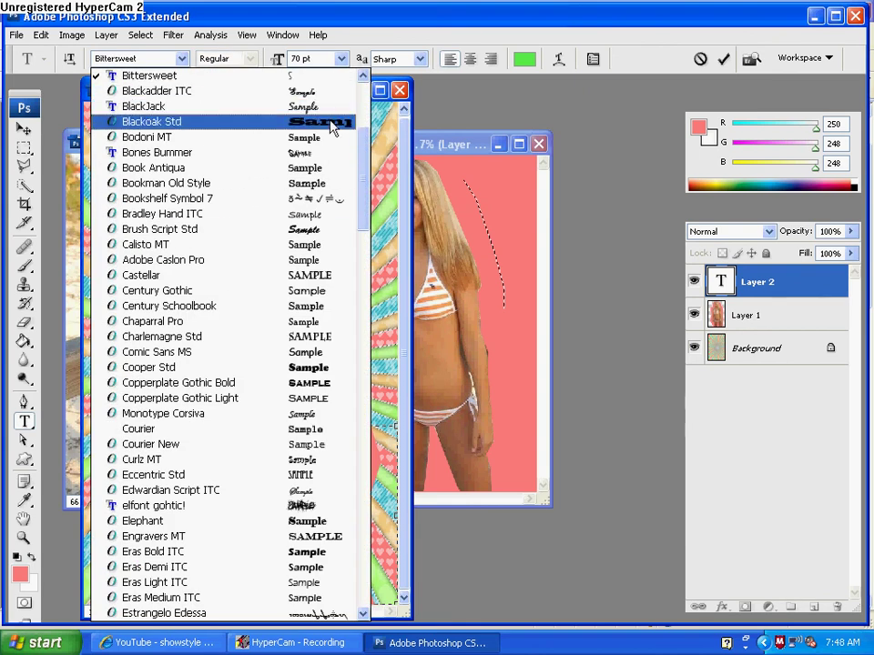
{"action": "left_click", "coordinate": [361, 123]}
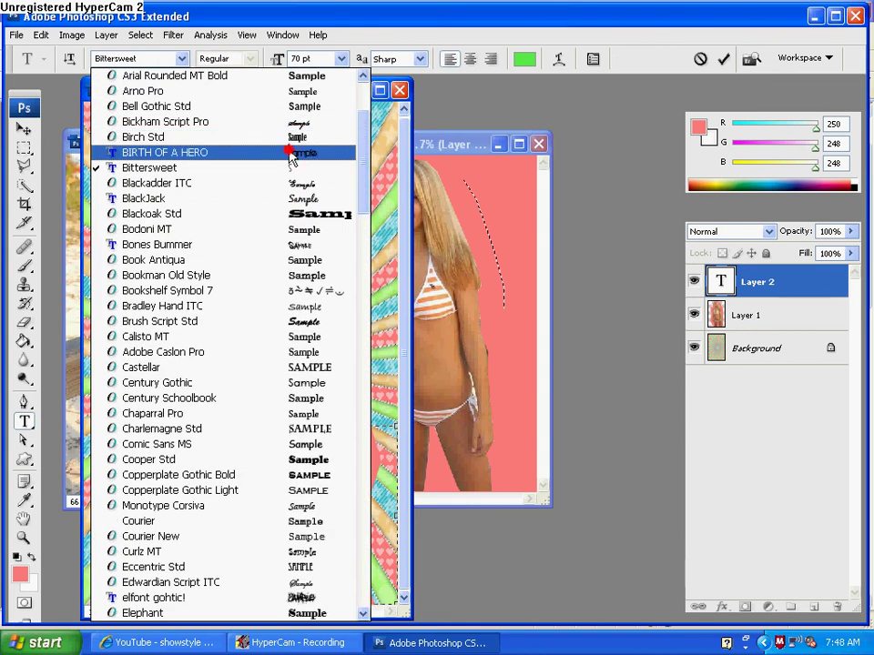
{"action": "left_click", "coordinate": [345, 154]}
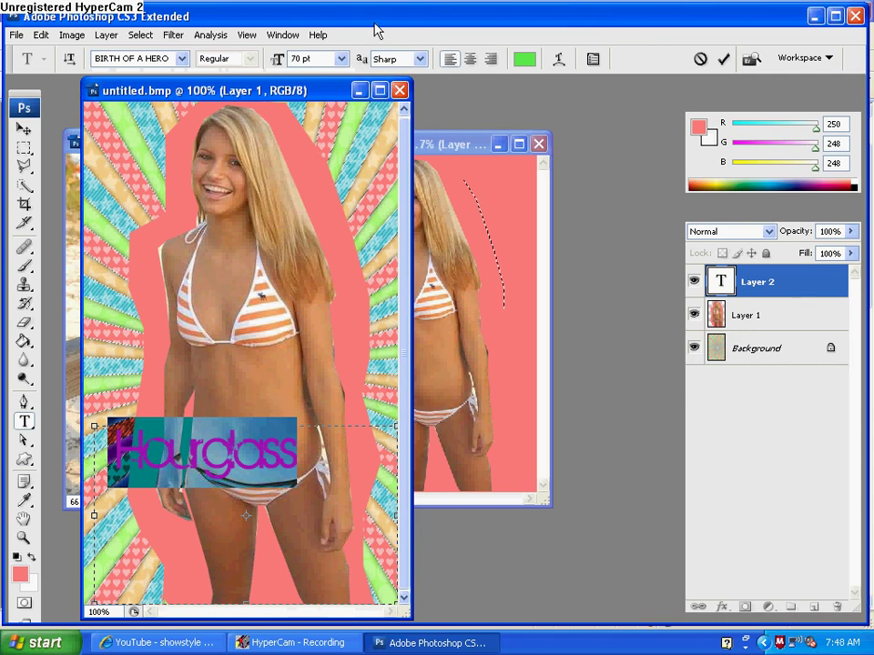
{"action": "left_click", "coordinate": [300, 58]}
{"action": "type", "text": "100"}
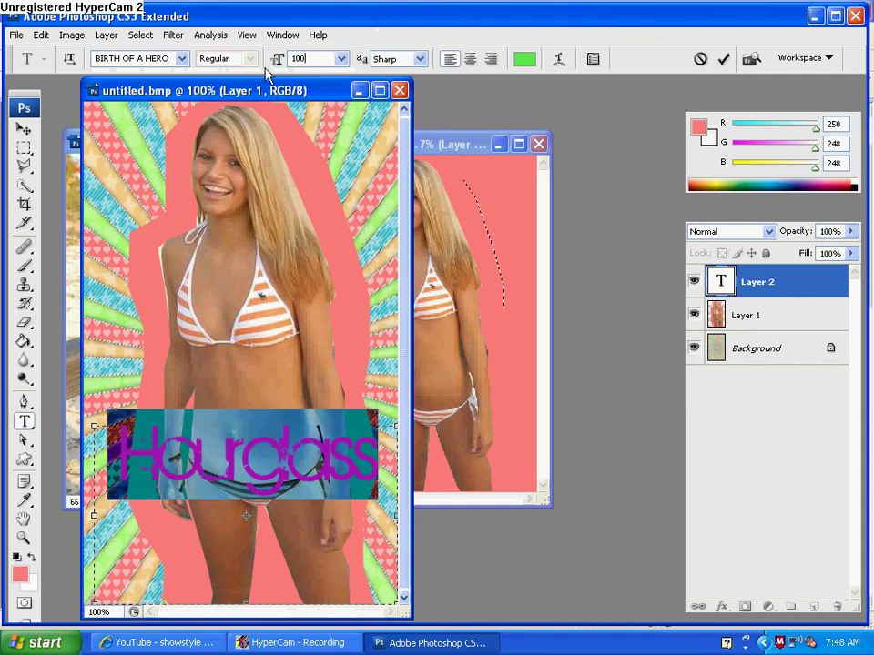
{"action": "key", "text": "Return"}
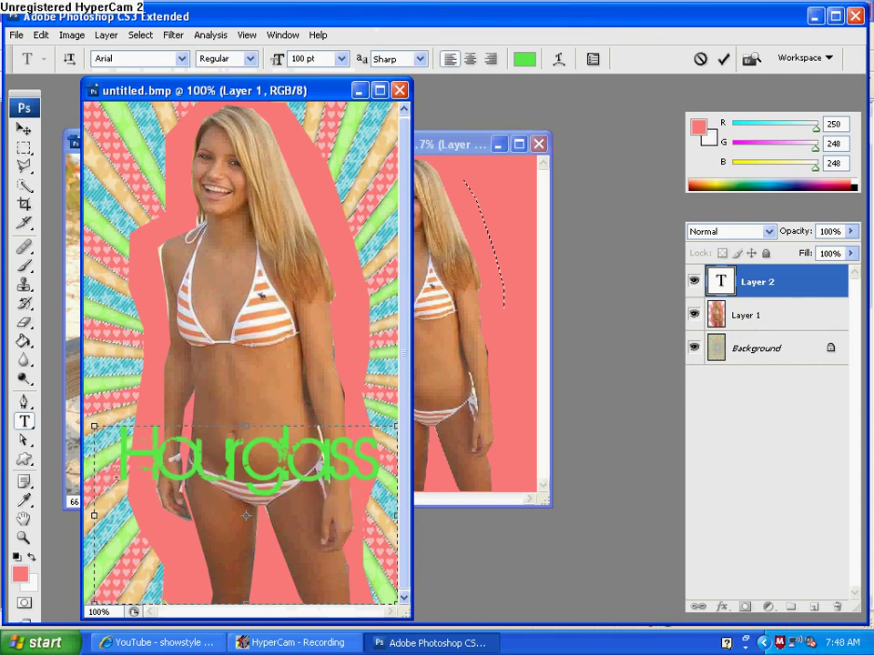
- Add a 3 px outside yellow Stroke layer style to the Hourglass text
{"action": "left_click", "coordinate": [105, 35]}
{"action": "mouse_move", "coordinate": [146, 120]}
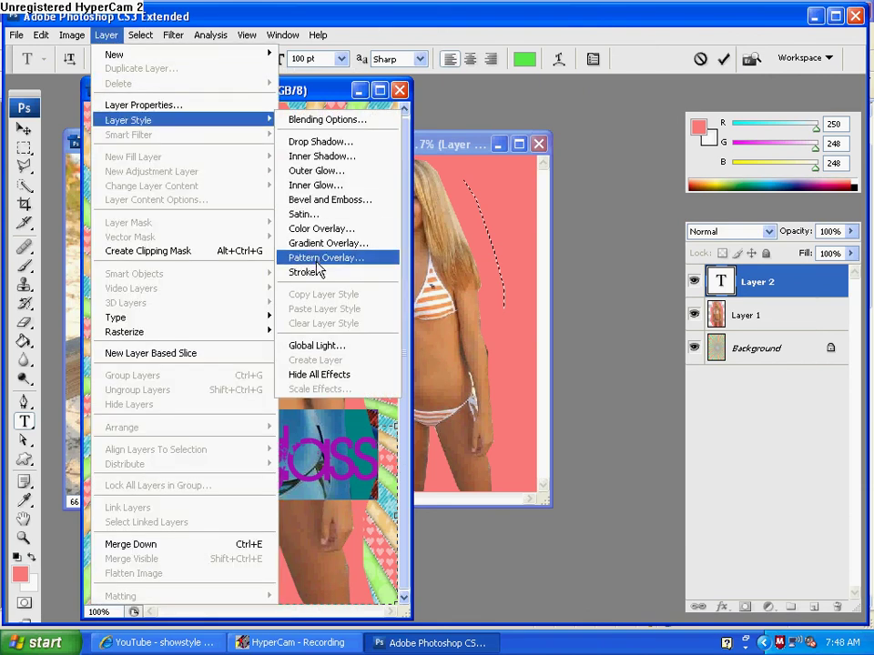
{"action": "left_click", "coordinate": [355, 272]}
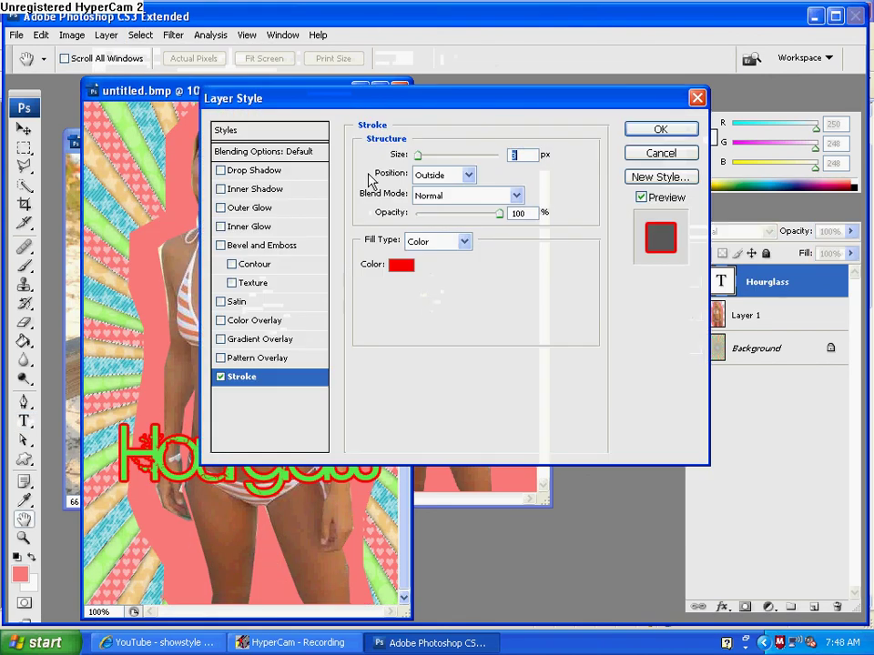
{"action": "left_click", "coordinate": [405, 265]}
{"action": "left_click", "coordinate": [387, 576]}
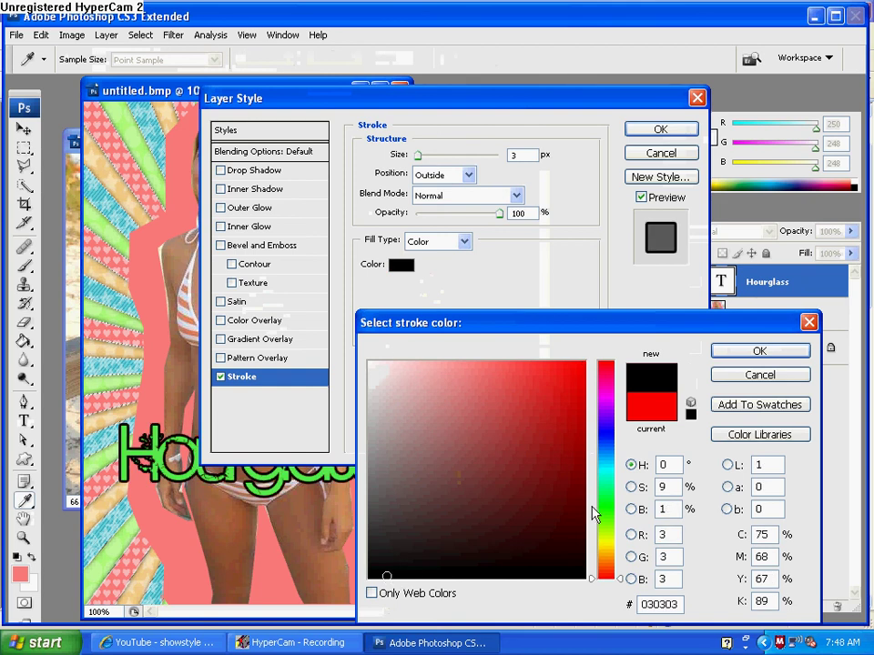
{"action": "left_click", "coordinate": [601, 552]}
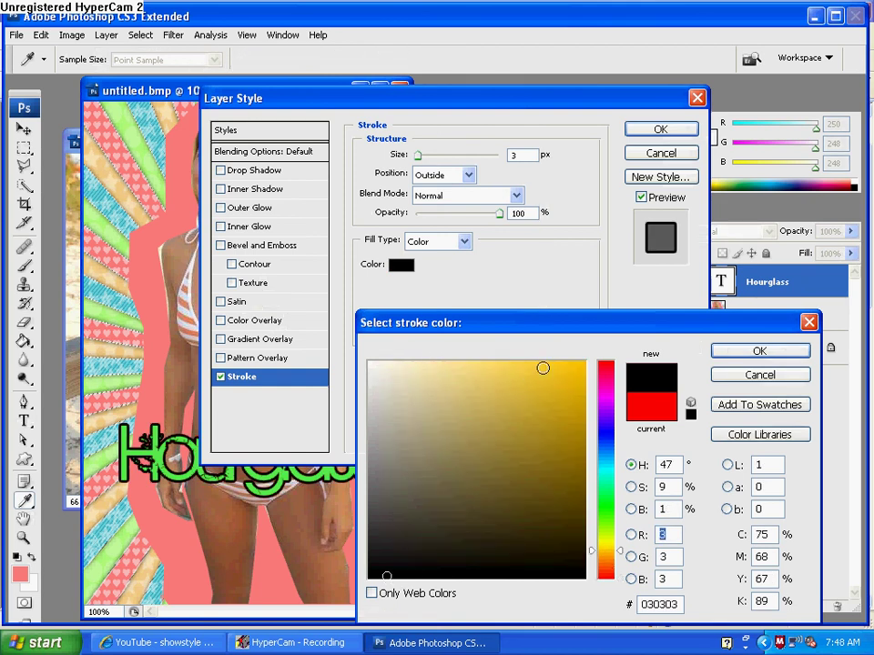
{"action": "left_click", "coordinate": [542, 368]}
{"action": "left_click", "coordinate": [724, 351]}
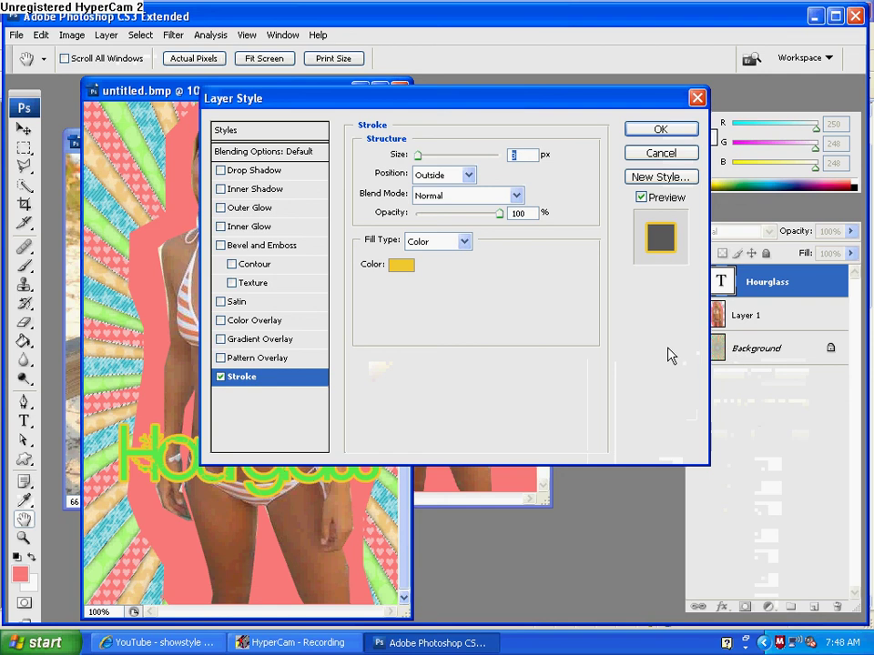
{"action": "left_click", "coordinate": [642, 129]}
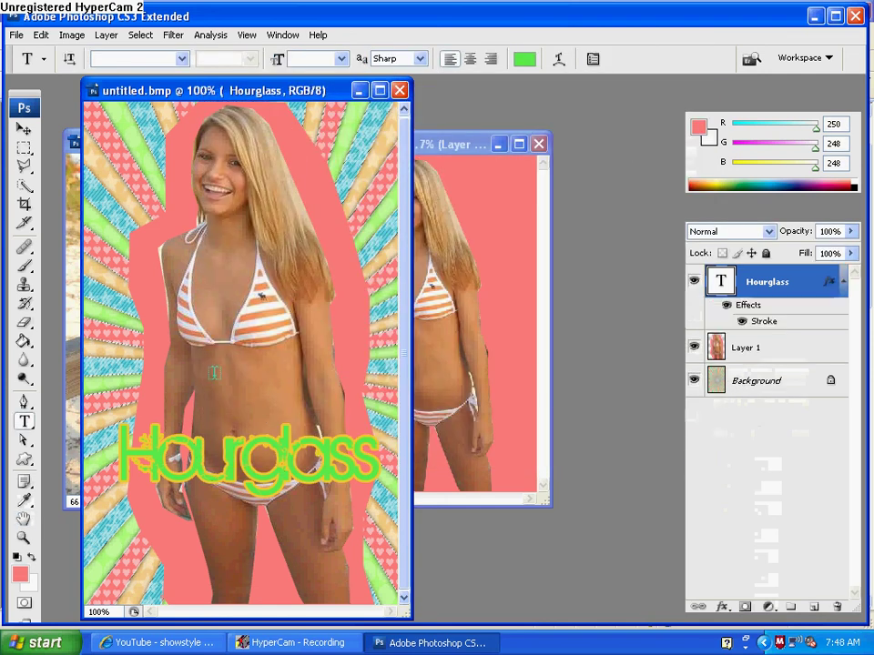
- Nudge the stroked Hourglass text slightly lower, then select and deselect it to check colours
{"action": "mouse_move", "coordinate": [195, 374]}
{"action": "left_mouse_down"}
{"action": "mouse_move", "coordinate": [194, 391]}
{"action": "mouse_move", "coordinate": [194, 384]}
{"action": "left_mouse_up"}
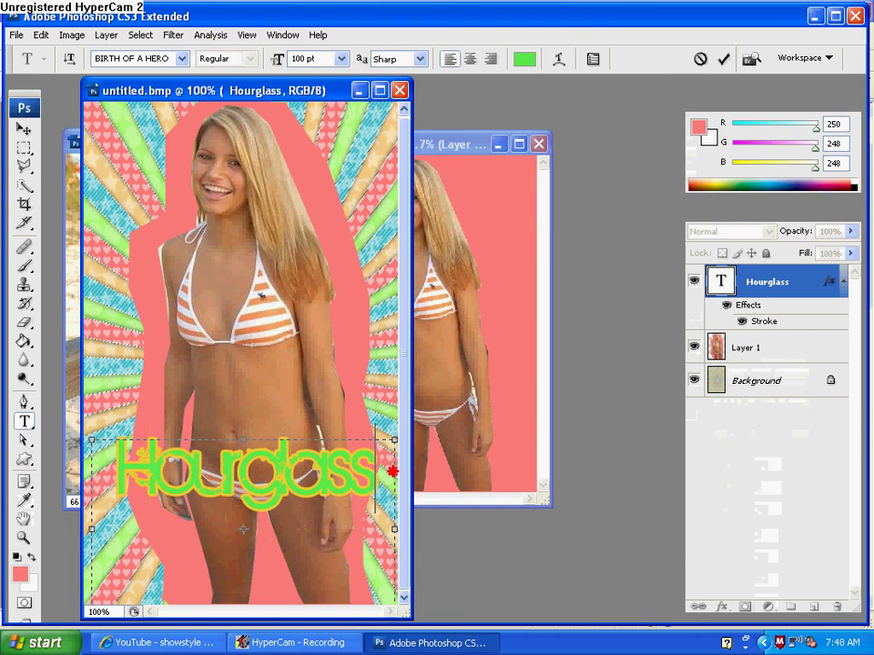
{"action": "left_click_drag", "start_coordinate": [377, 466], "coordinate": [118, 465]}
{"action": "left_click_drag", "start_coordinate": [101, 464], "coordinate": [116, 467]}
{"action": "left_click", "coordinate": [115, 466]}
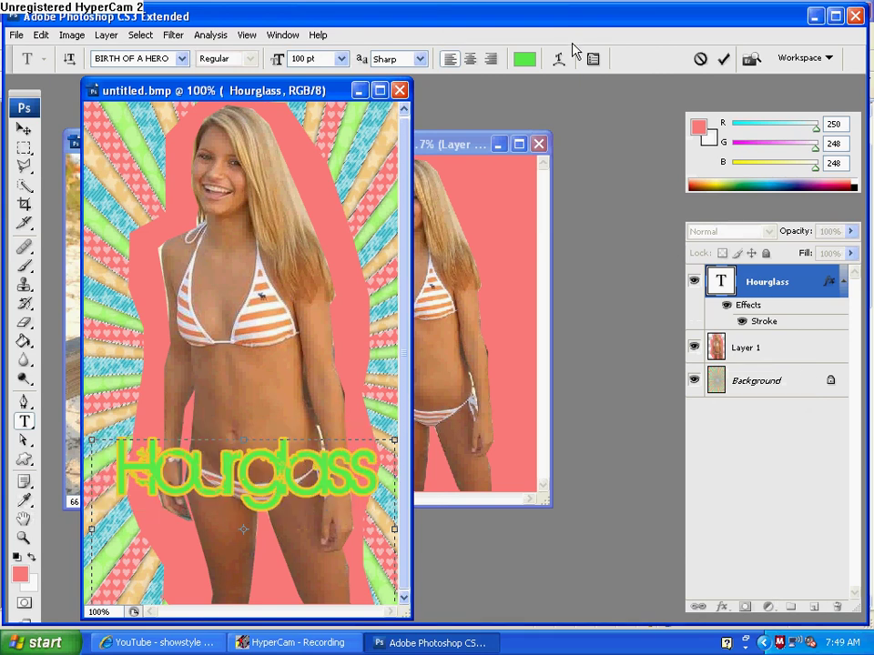
- Preview warp styles from Arc onward and apply a Fisheye warp with +50% bend to Hourglass
{"action": "left_click", "coordinate": [558, 59]}
{"action": "left_click", "coordinate": [596, 251]}
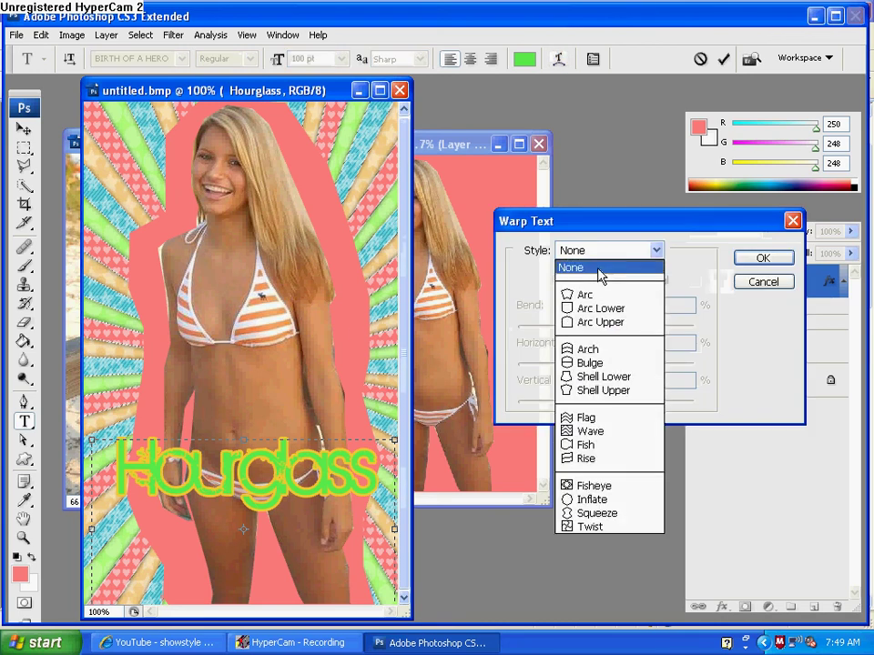
{"action": "left_click", "coordinate": [589, 295]}
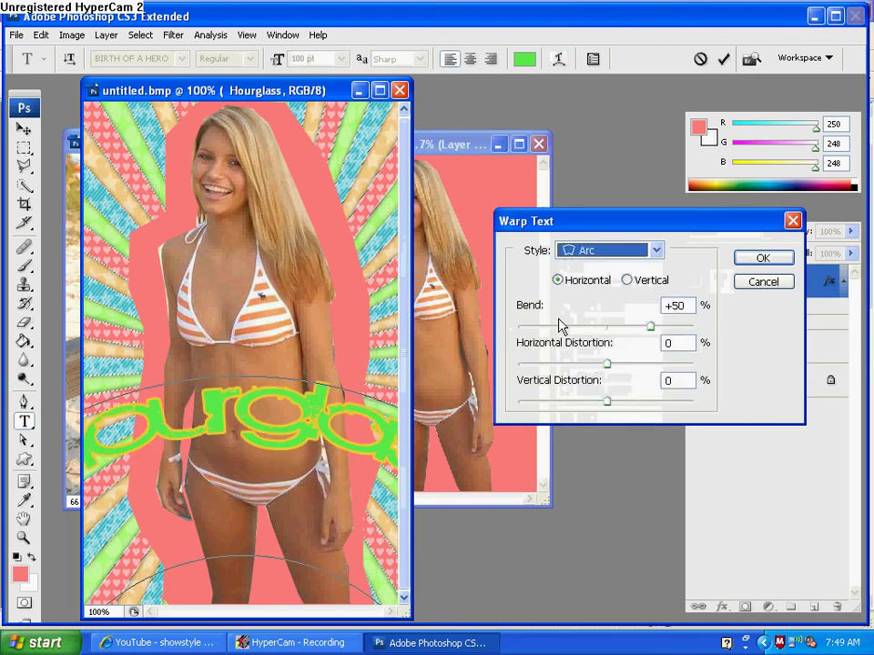
{"action": "key", "text": "Down"}
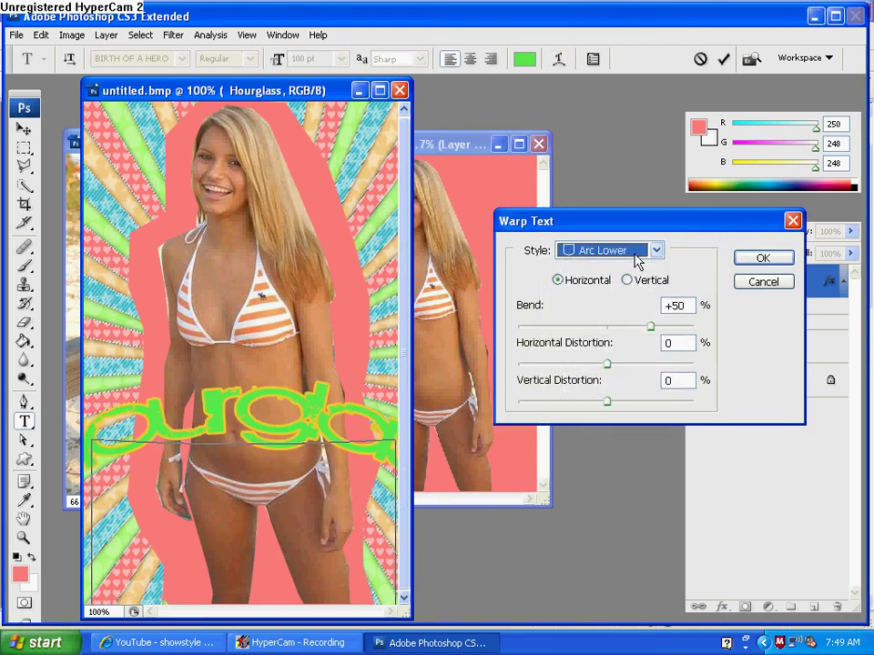
{"action": "key", "text": "Down"}
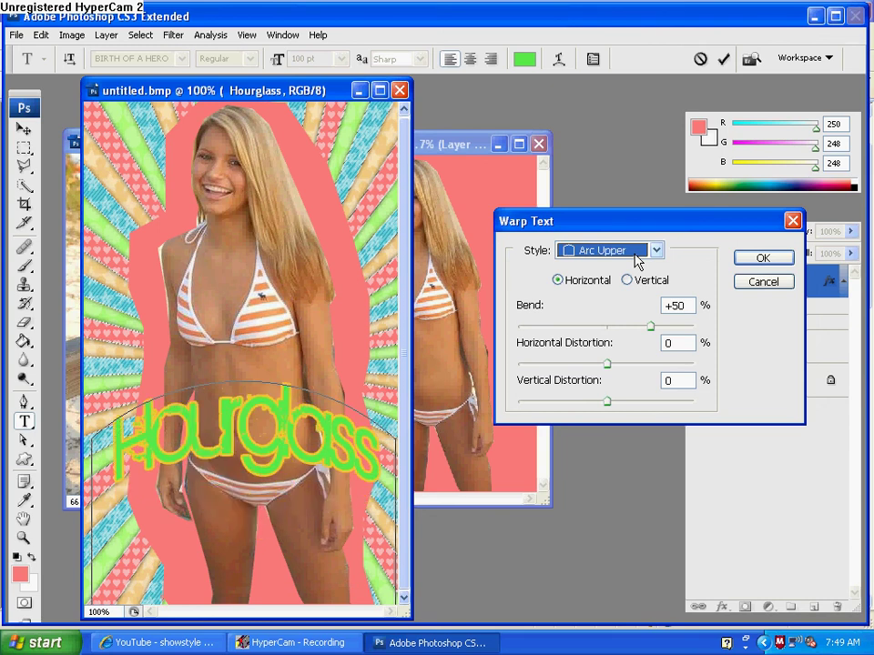
{"action": "key", "text": "Down"}
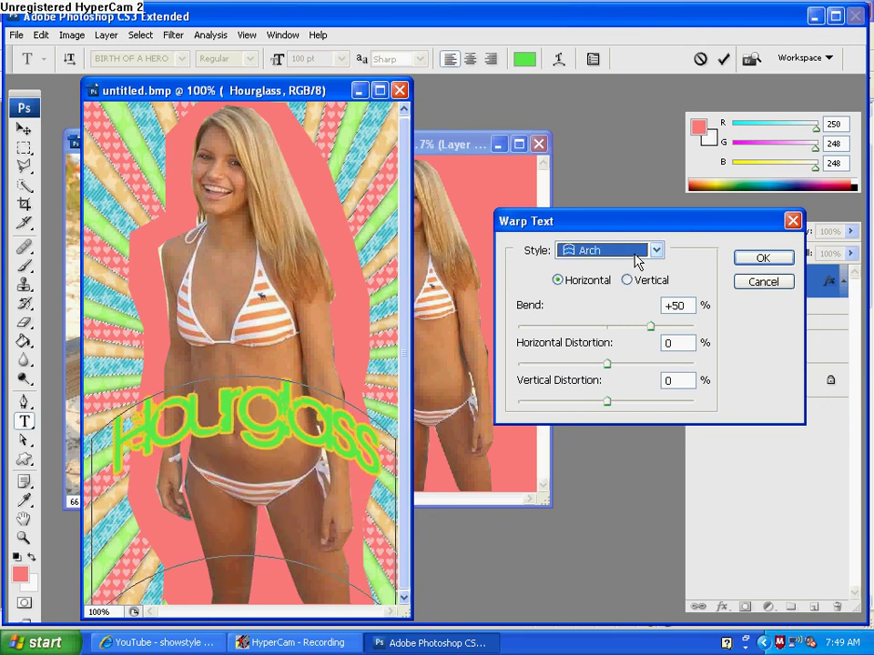
{"action": "key", "text": "Down"}
{"action": "key", "text": "Down"}
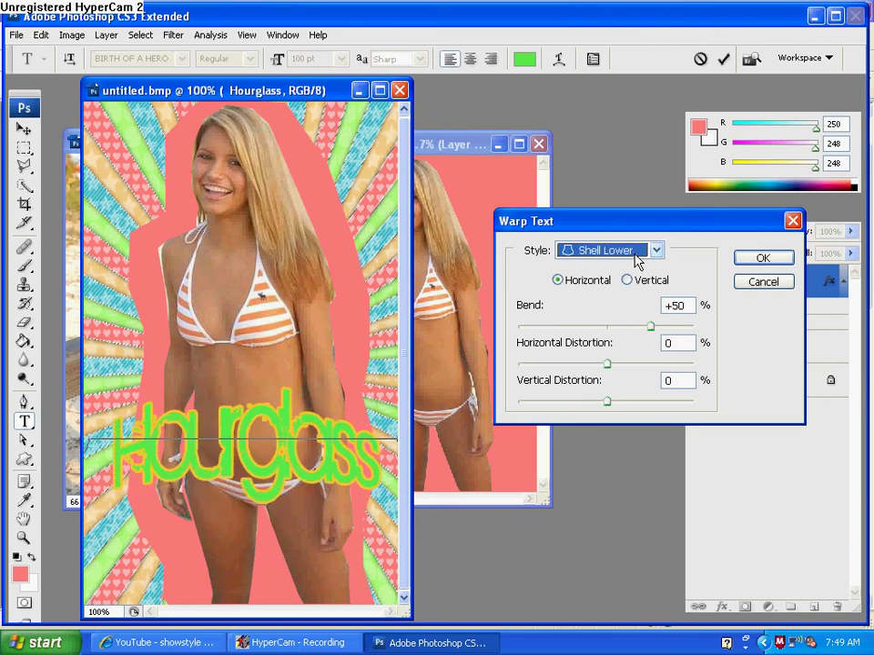
{"action": "key", "text": "Down"}
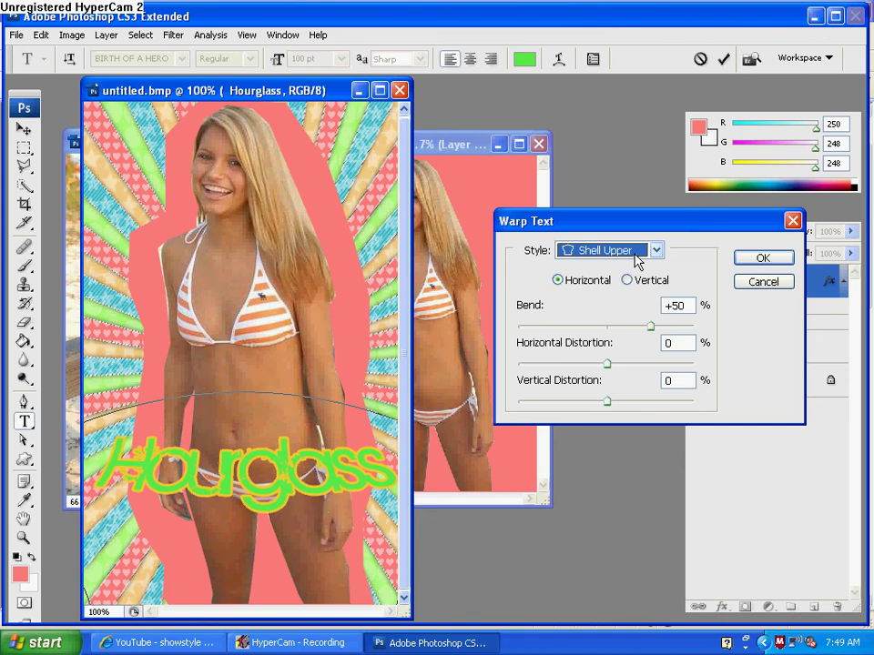
{"action": "key", "text": "Down"}
{"action": "key", "text": "Down"}
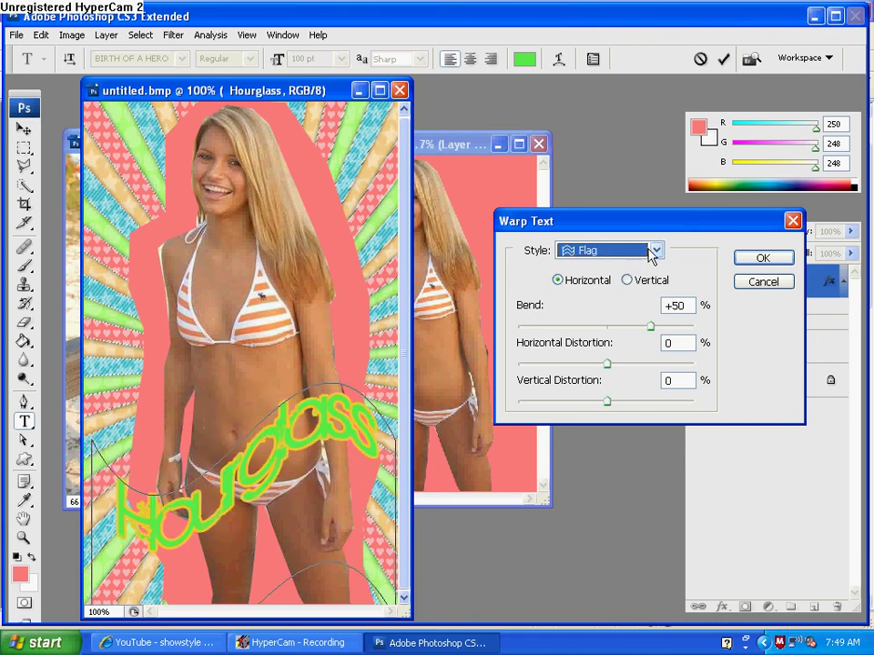
{"action": "key", "text": "Down"}
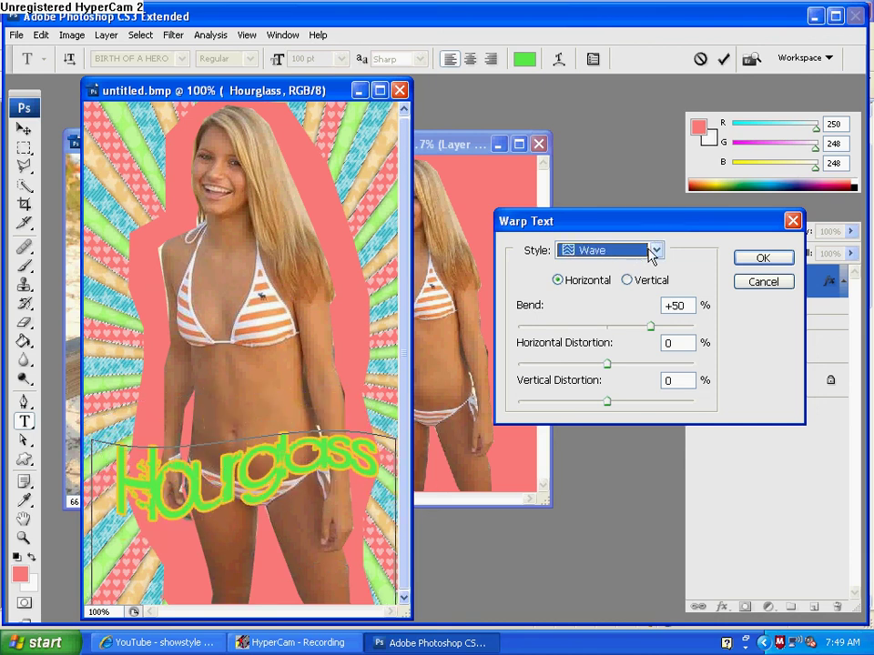
{"action": "key", "text": "Down"}
{"action": "key", "text": "Down"}
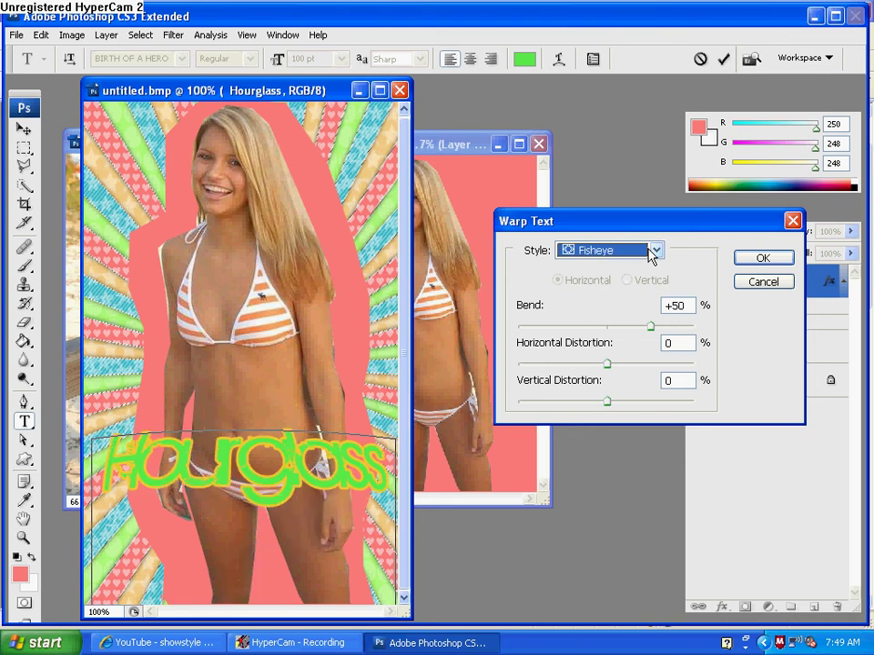
{"action": "left_click", "coordinate": [783, 258]}
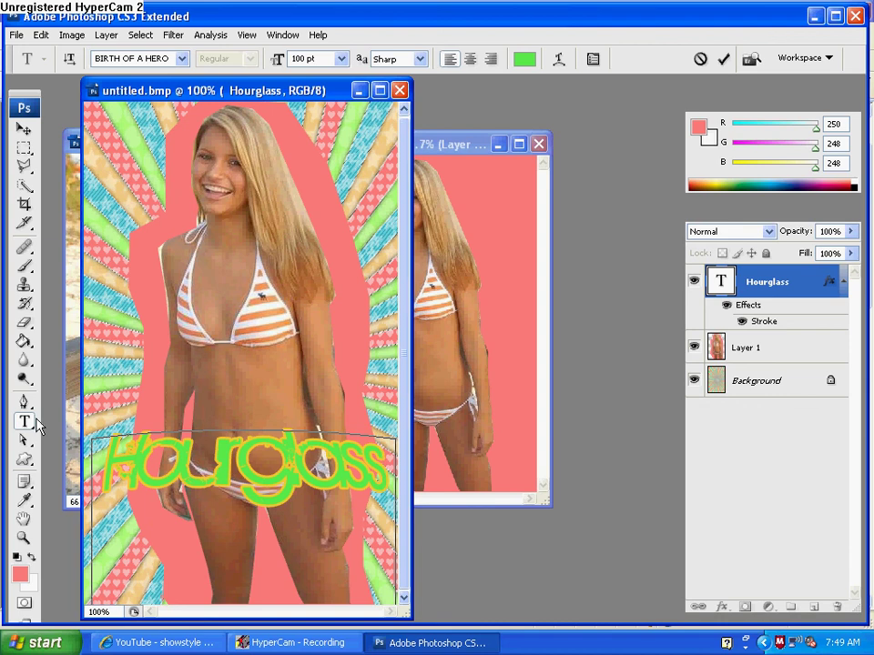
{"action": "left_click", "coordinate": [25, 440]}
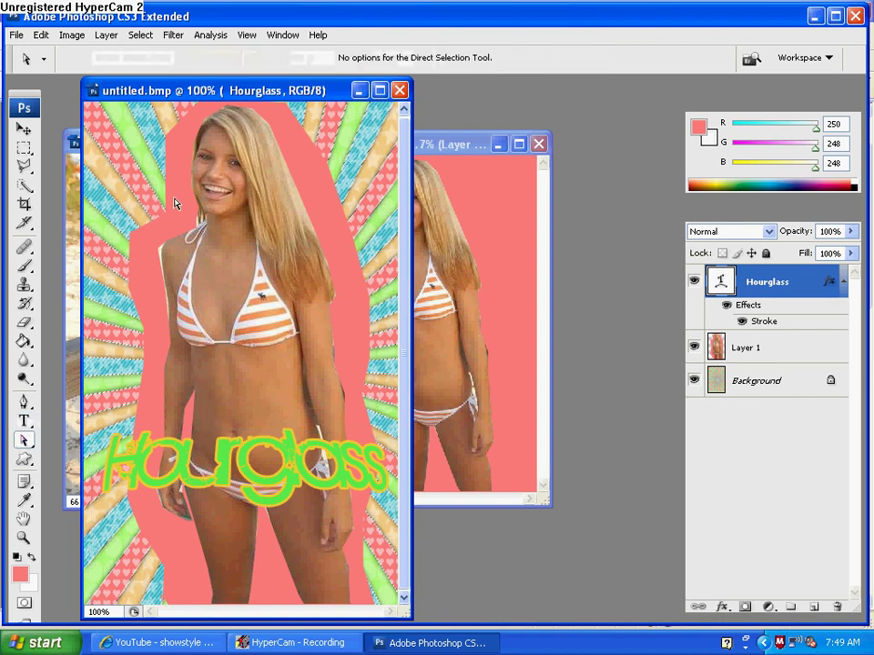